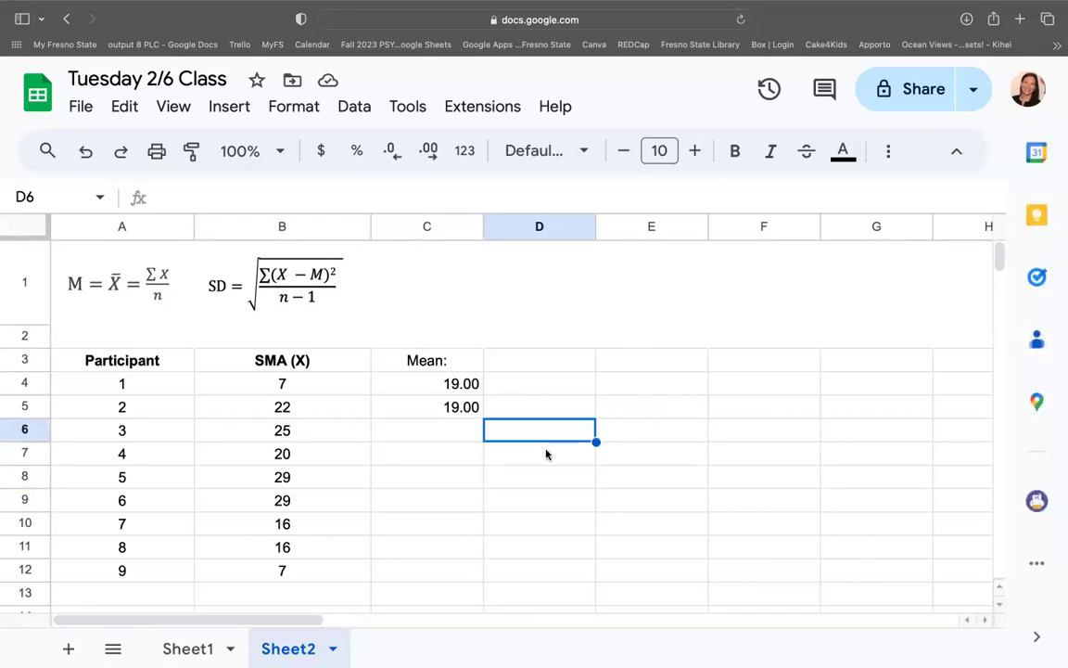
# Move the AVERAGE formula from cell C5 to cell C1, beside the SD formula.
pyautogui.moveTo(453, 381); pyautogui.dragTo(454, 412)
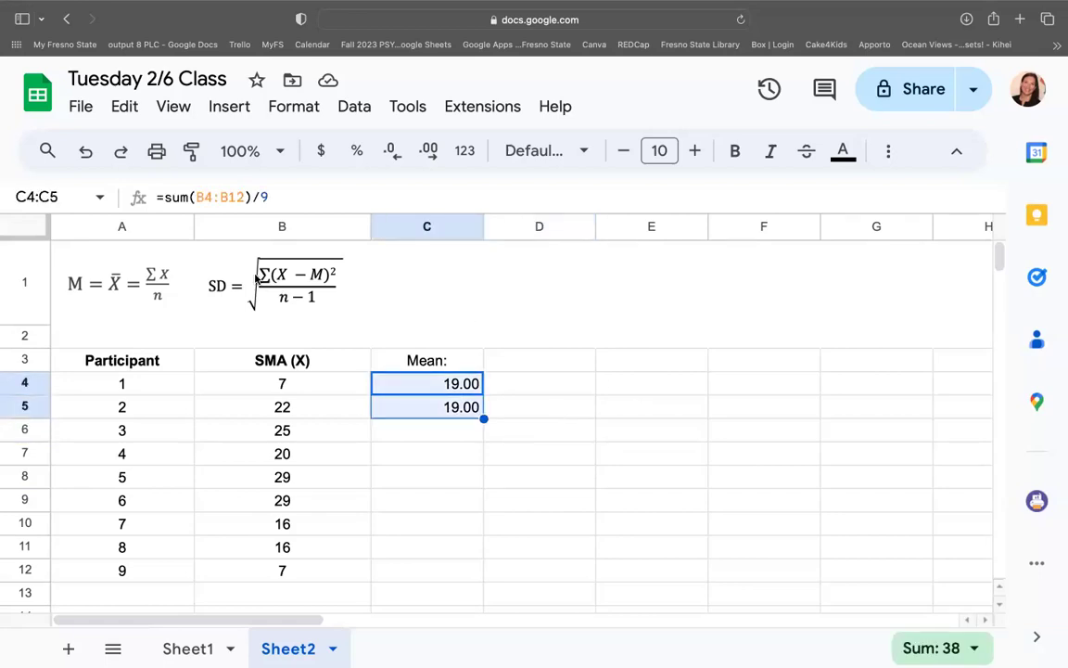
pyautogui.click(251, 284)
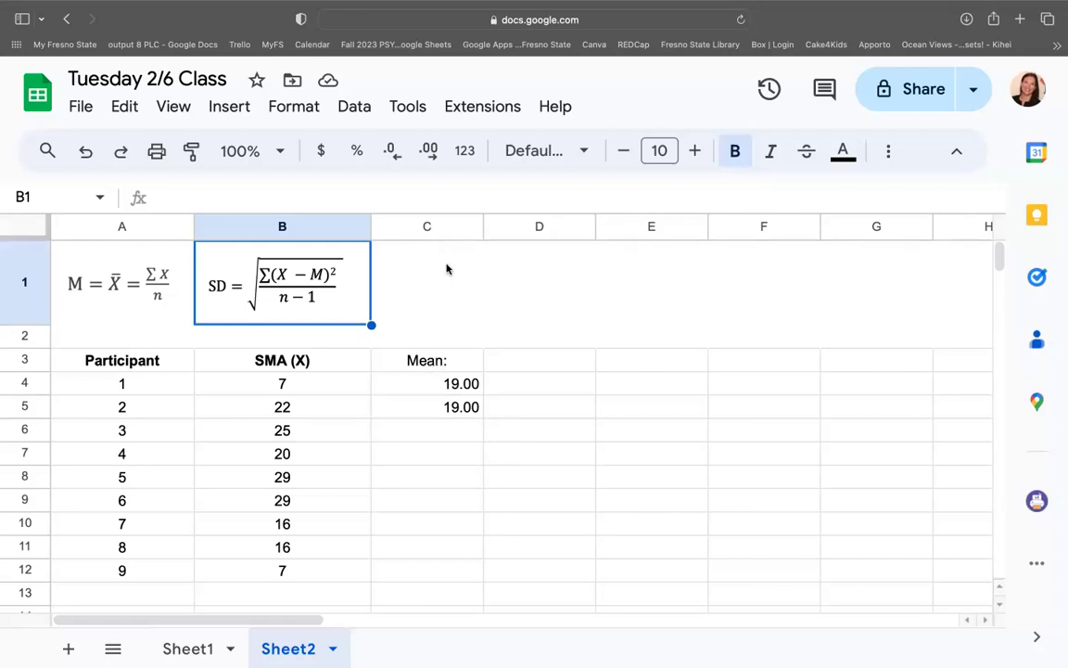
pyautogui.click(448, 291)
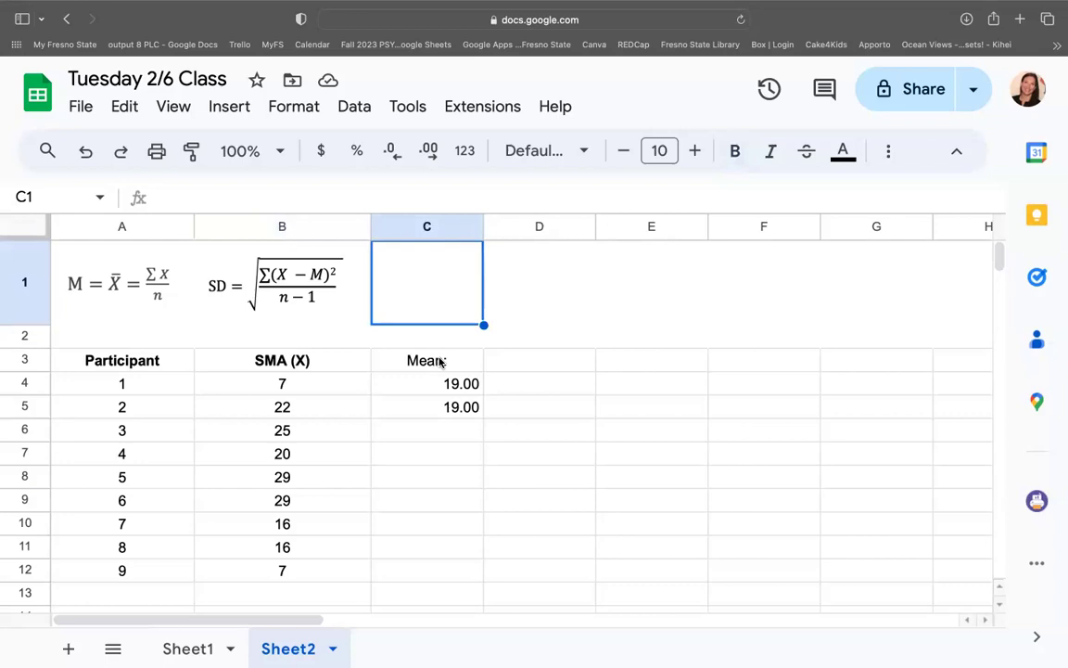
pyautogui.click(446, 360)
pyautogui.click(445, 383)
pyautogui.click(444, 406)
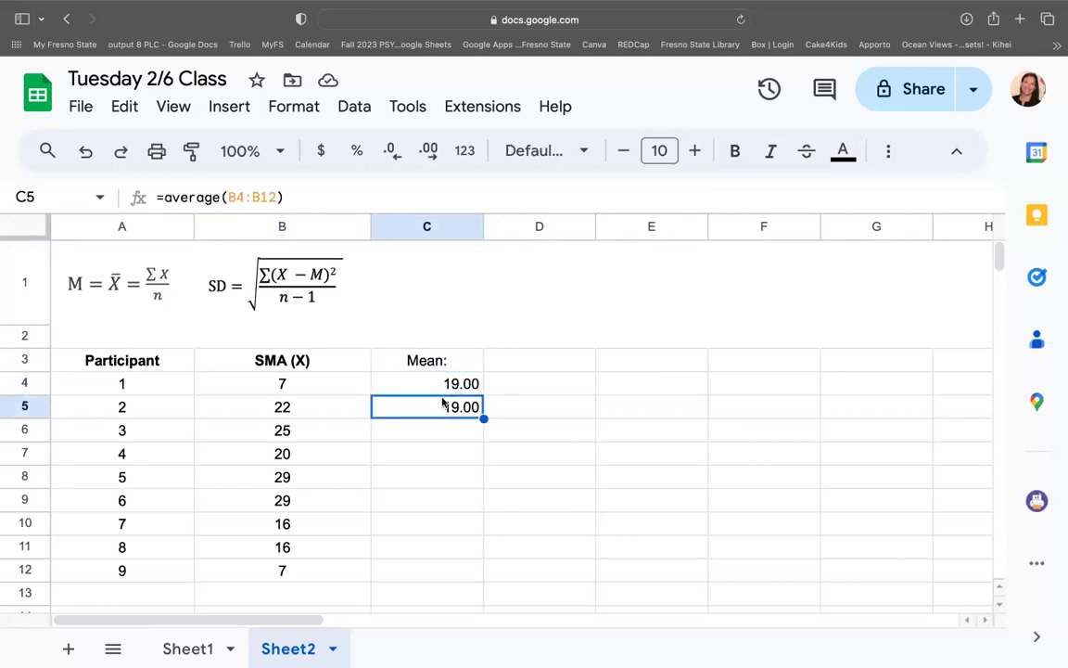
pyautogui.moveTo(436, 398); pyautogui.dragTo(452, 309)
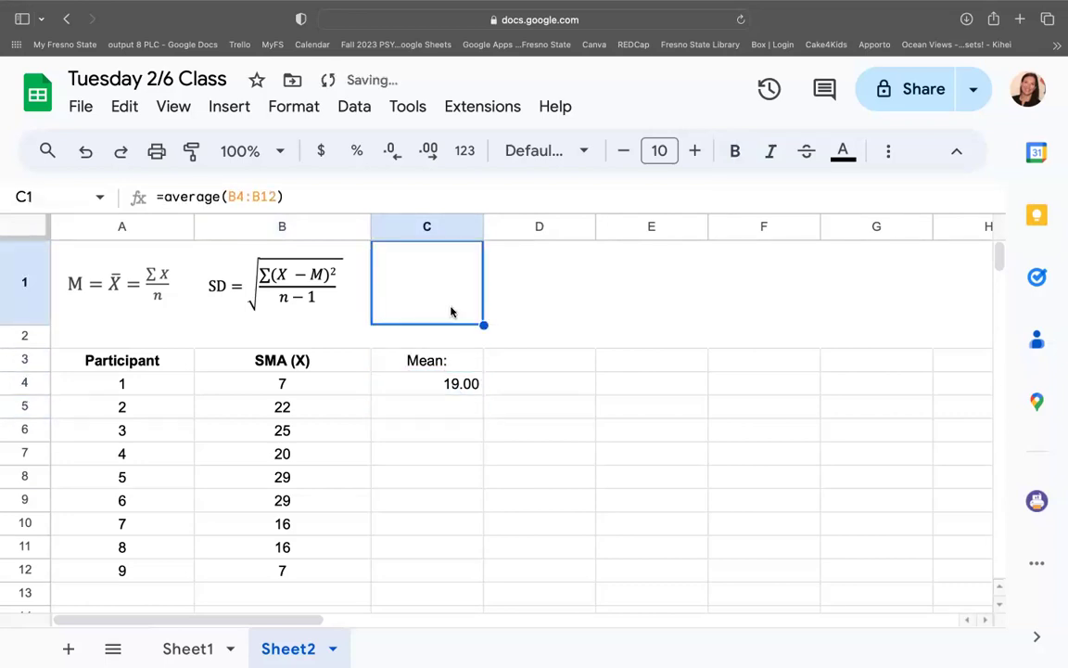
pyautogui.click(439, 388)
pyautogui.click(439, 312)
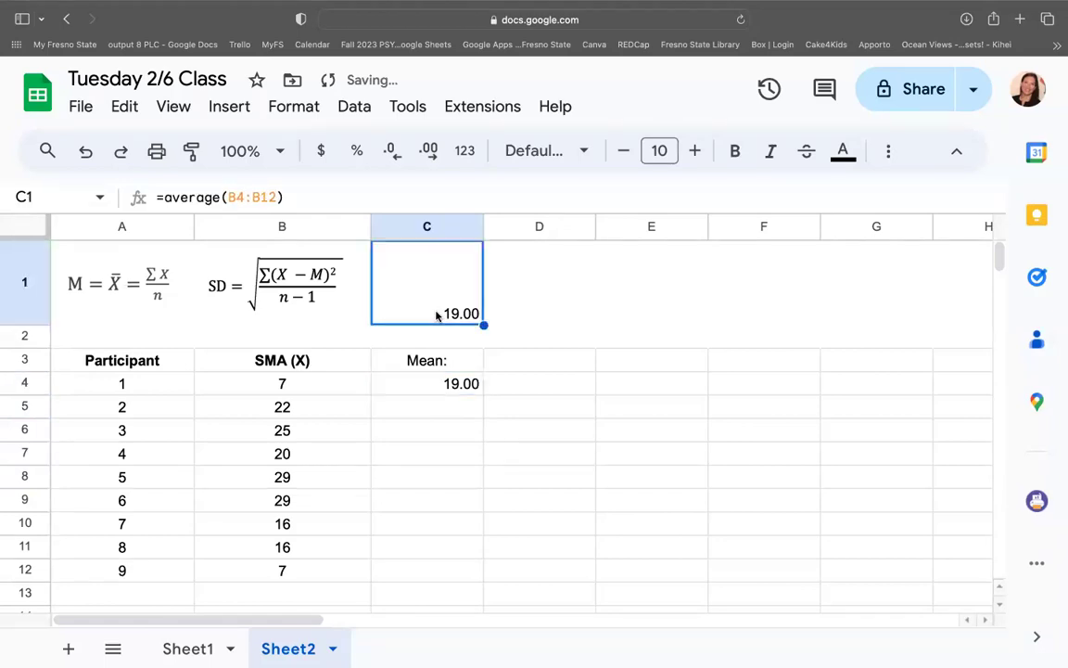
# Center the mean in cell C1 both vertically and horizontally.
pyautogui.click(889, 153)
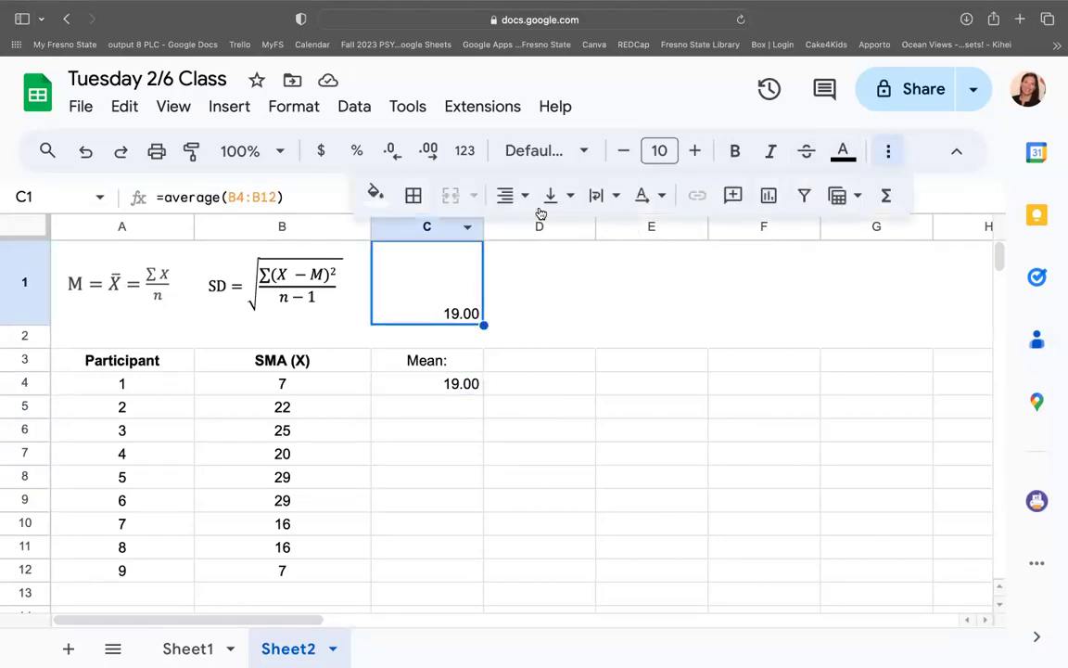
pyautogui.click(567, 198)
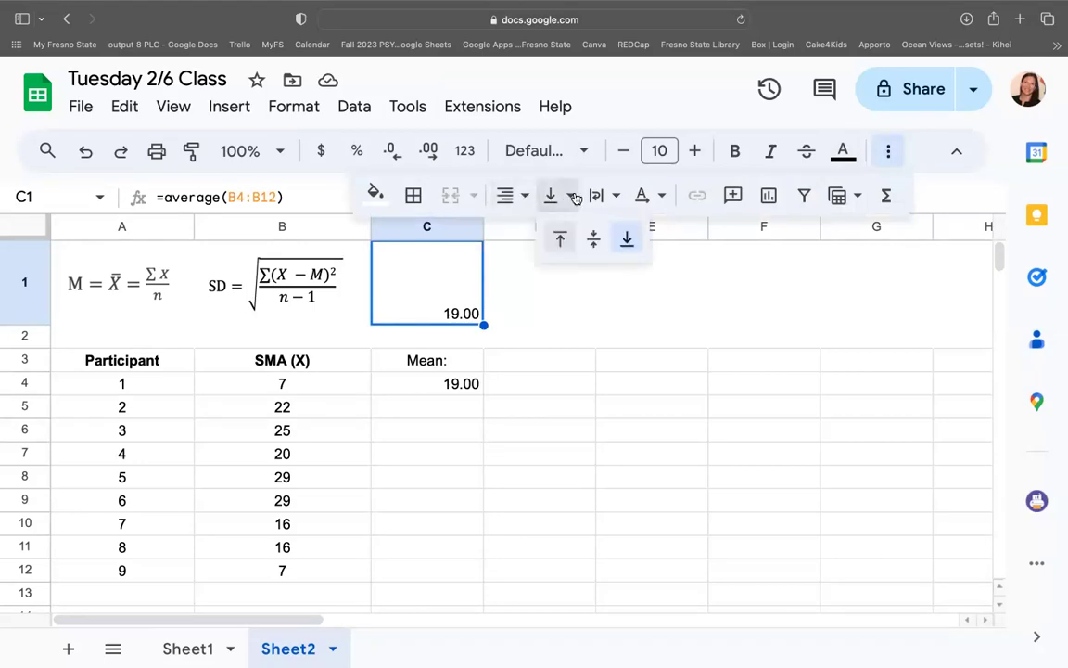
pyautogui.click(594, 240)
pyautogui.click(526, 202)
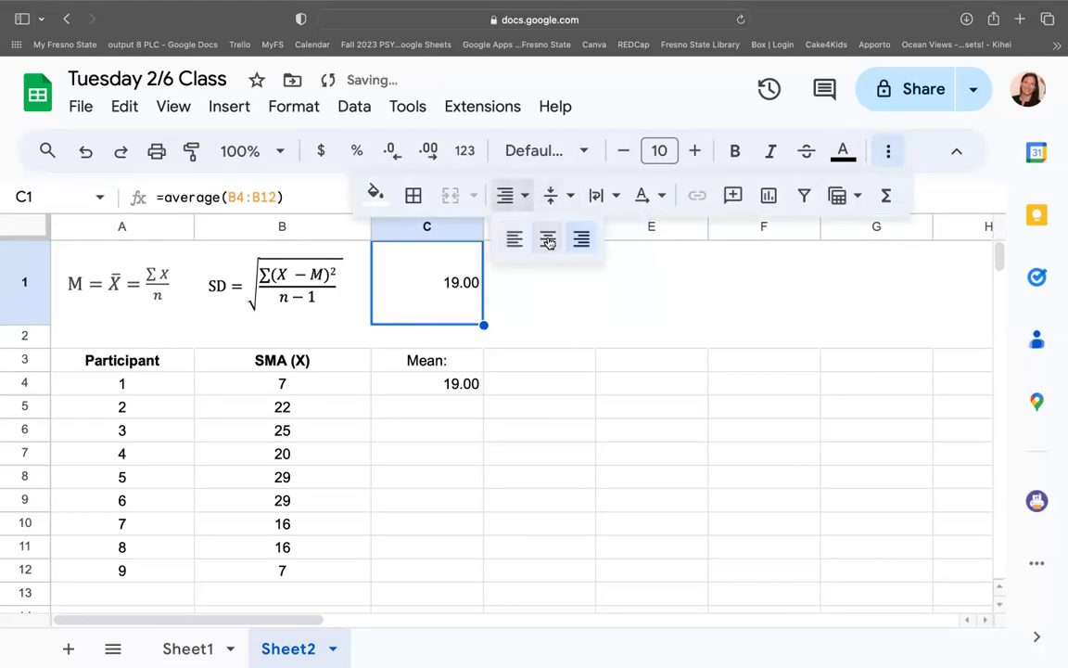
pyautogui.click(546, 239)
# Clear the Mean label and the leftover sum formula from cells C3:C4.
pyautogui.click(430, 366)
pyautogui.moveTo(431, 389); pyautogui.dragTo(431, 364)
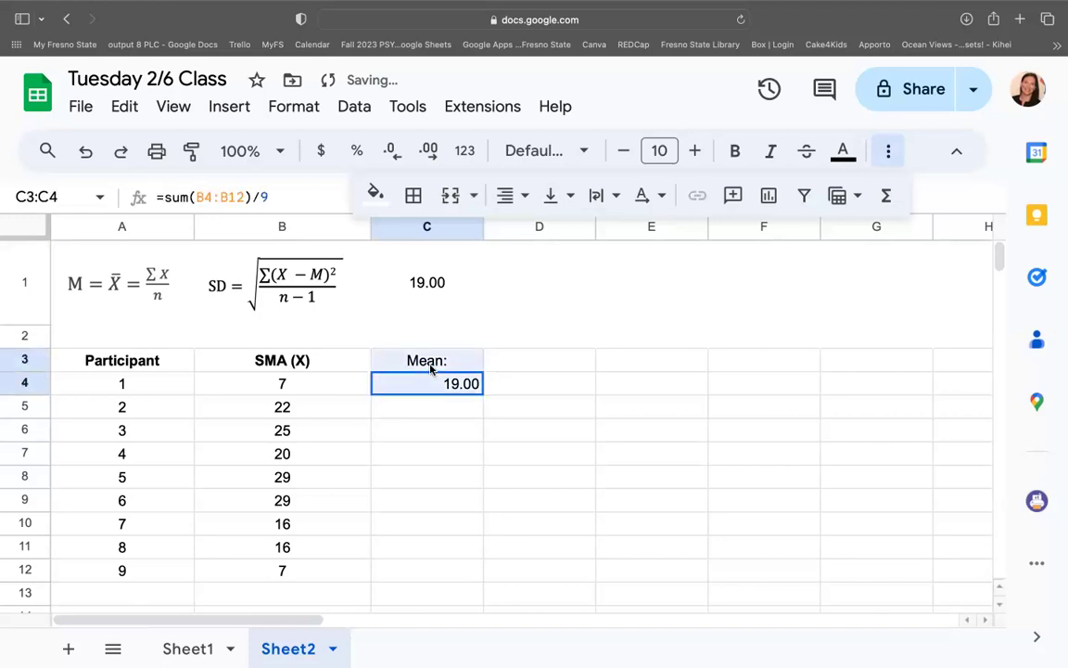
pyautogui.press('Delete')
pyautogui.click(482, 455)
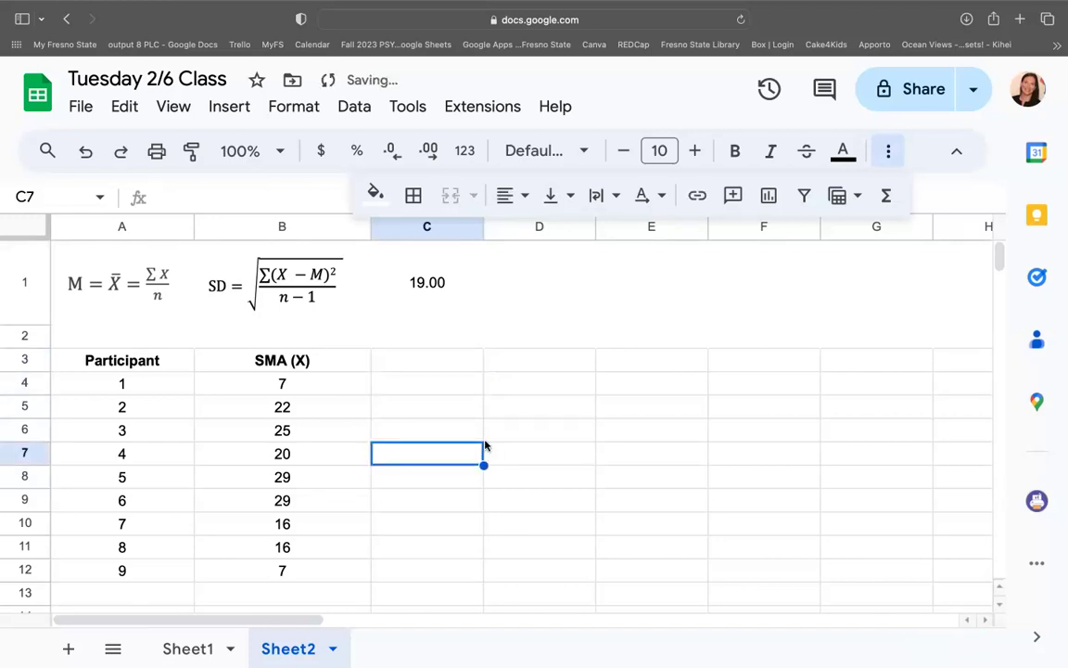
# Prefix the SMA (X) header in cell B3 with "(1)".
pyautogui.moveTo(333, 361); pyautogui.dragTo(326, 577)
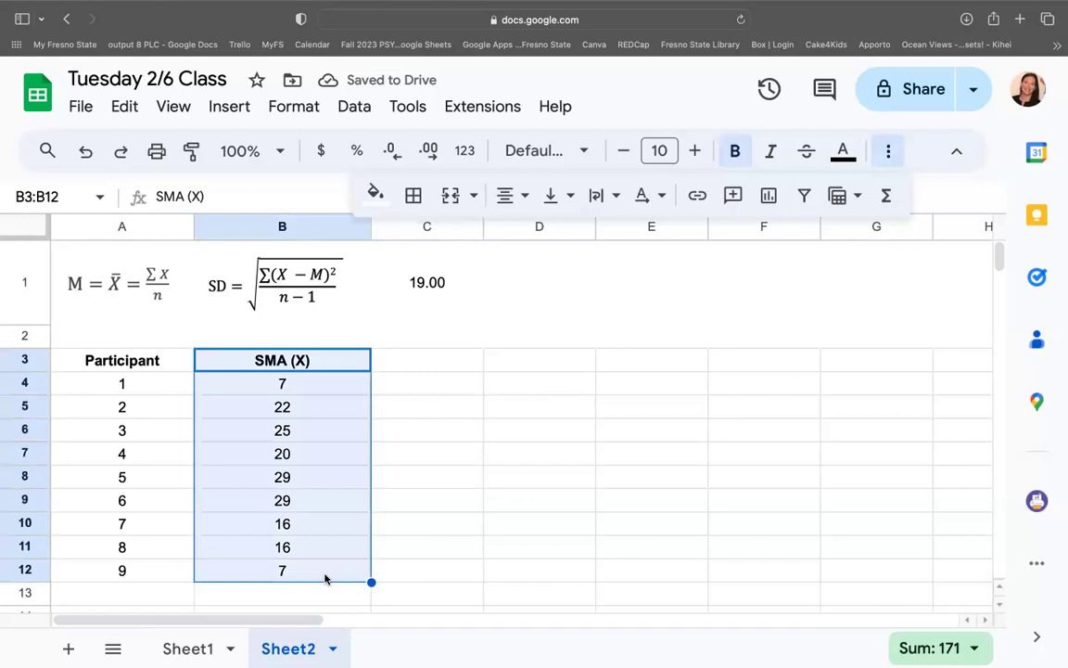
pyautogui.click(307, 362)
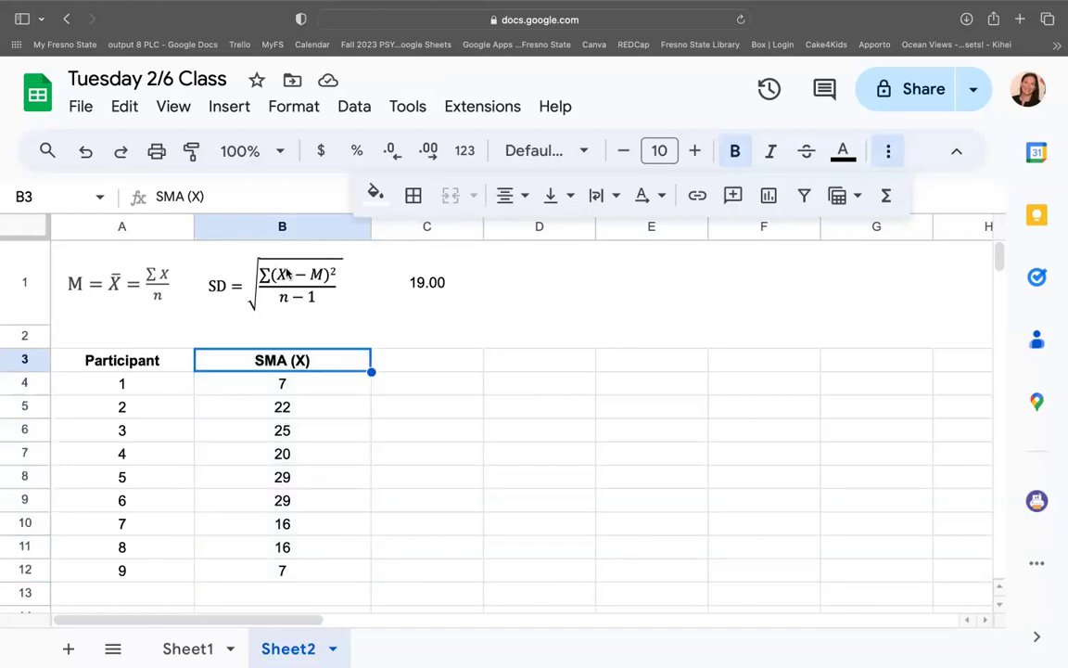
pyautogui.doubleClick(251, 364)
pyautogui.press('Home')
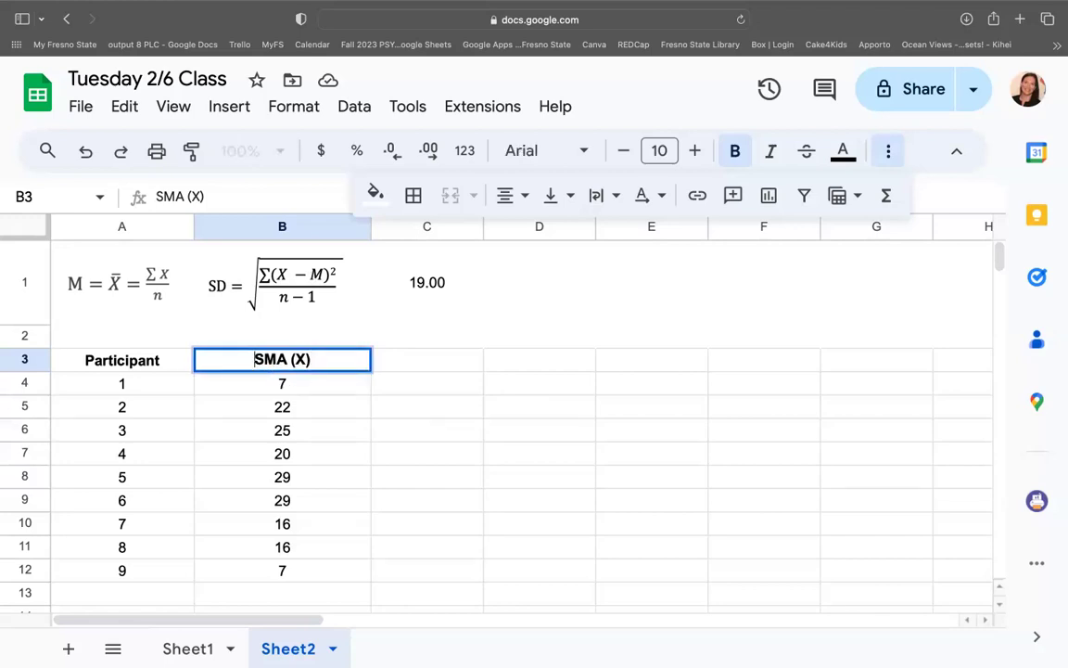
pyautogui.write('(1)')
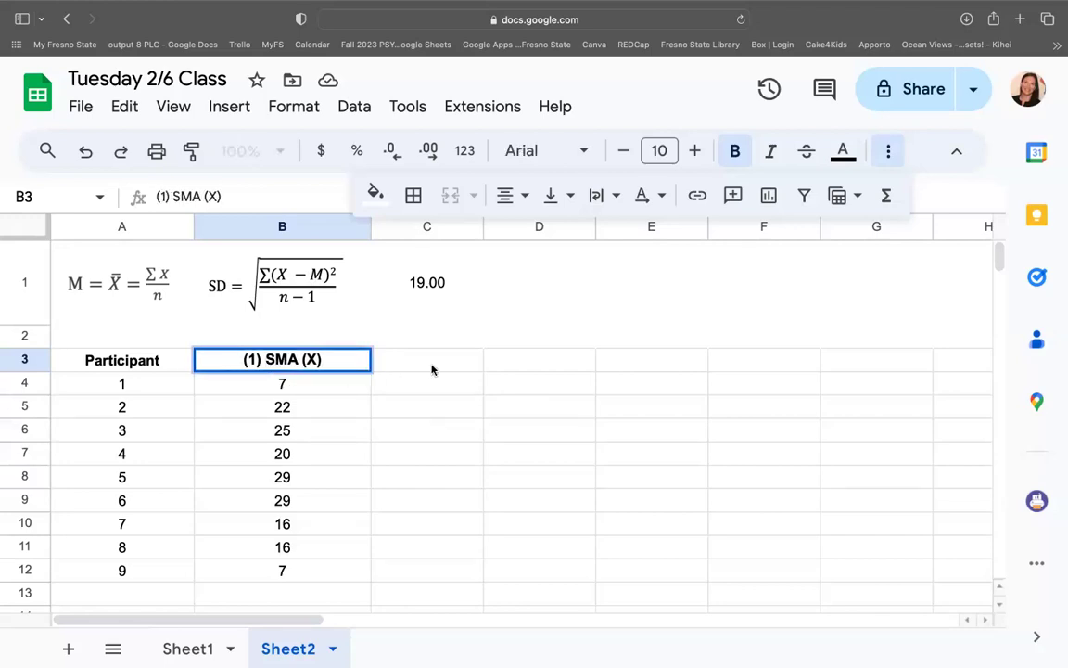
pyautogui.click(433, 370)
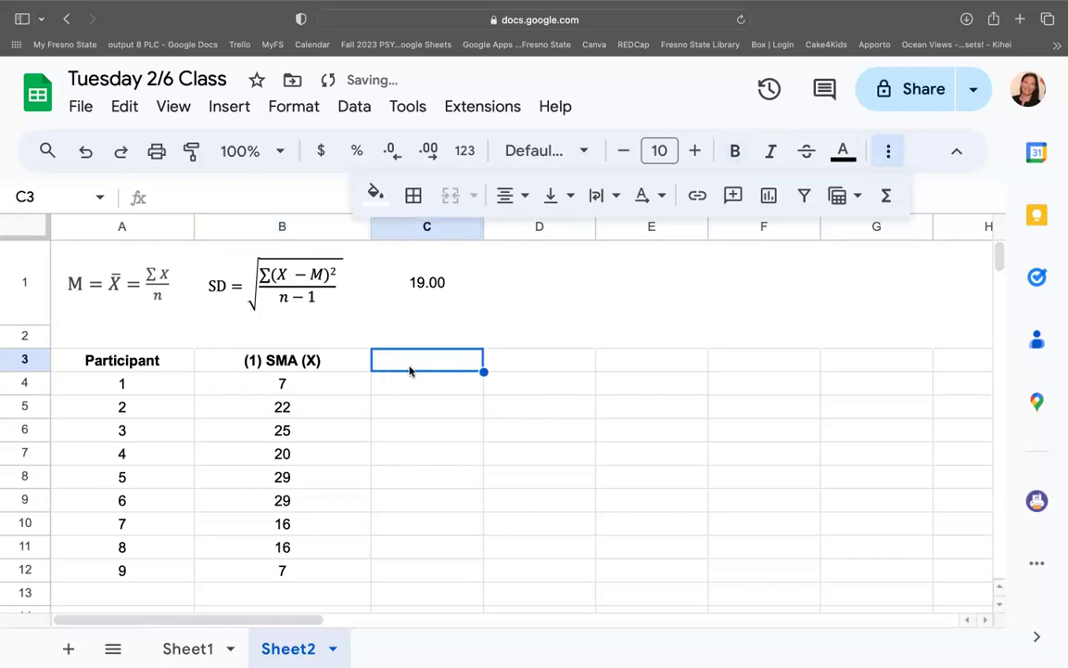
# Change the number format in the B3 header so it reads "1. SMA (X)".
pyautogui.click(264, 366)
pyautogui.doubleClick(249, 361)
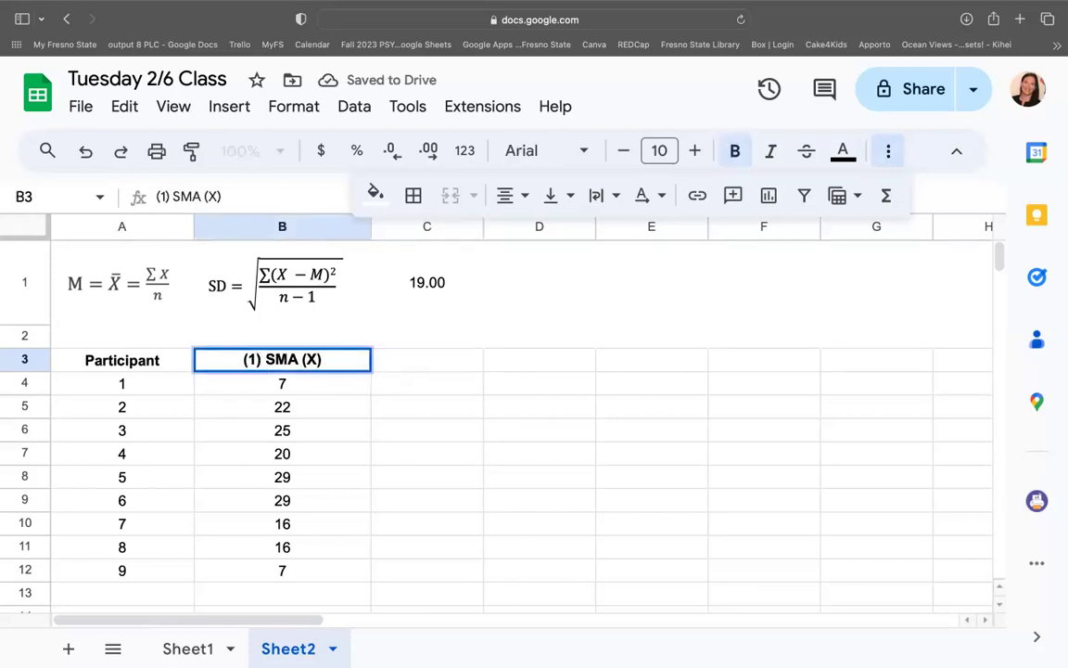
pyautogui.press('BackSpace')
pyautogui.press('Delete')
pyautogui.write('.')
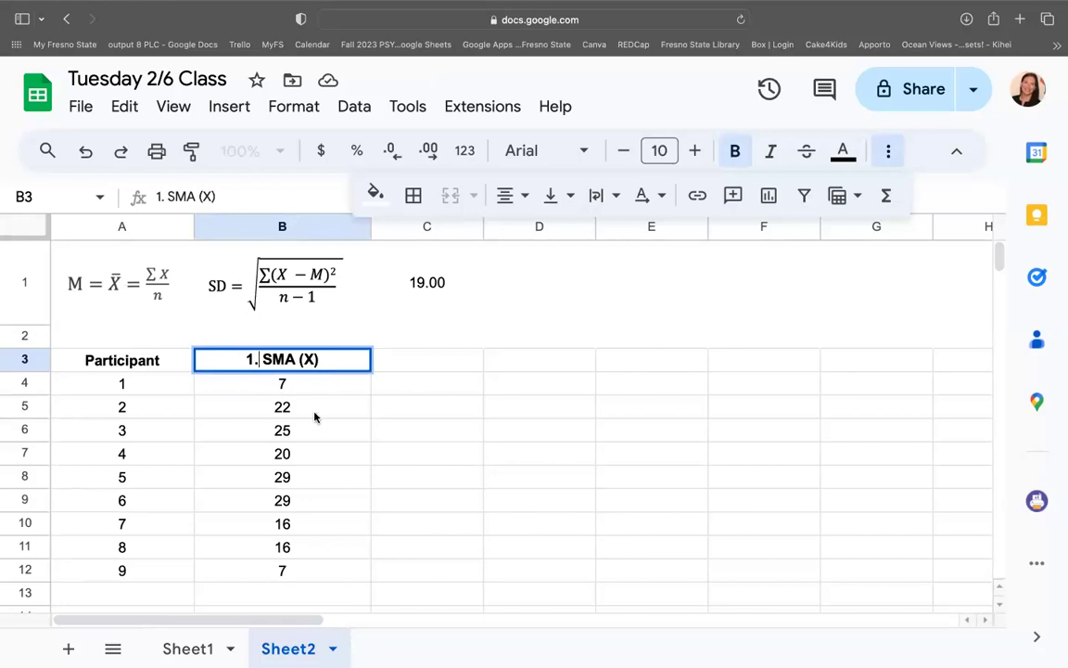
pyautogui.click(315, 423)
pyautogui.moveTo(320, 385); pyautogui.dragTo(326, 570)
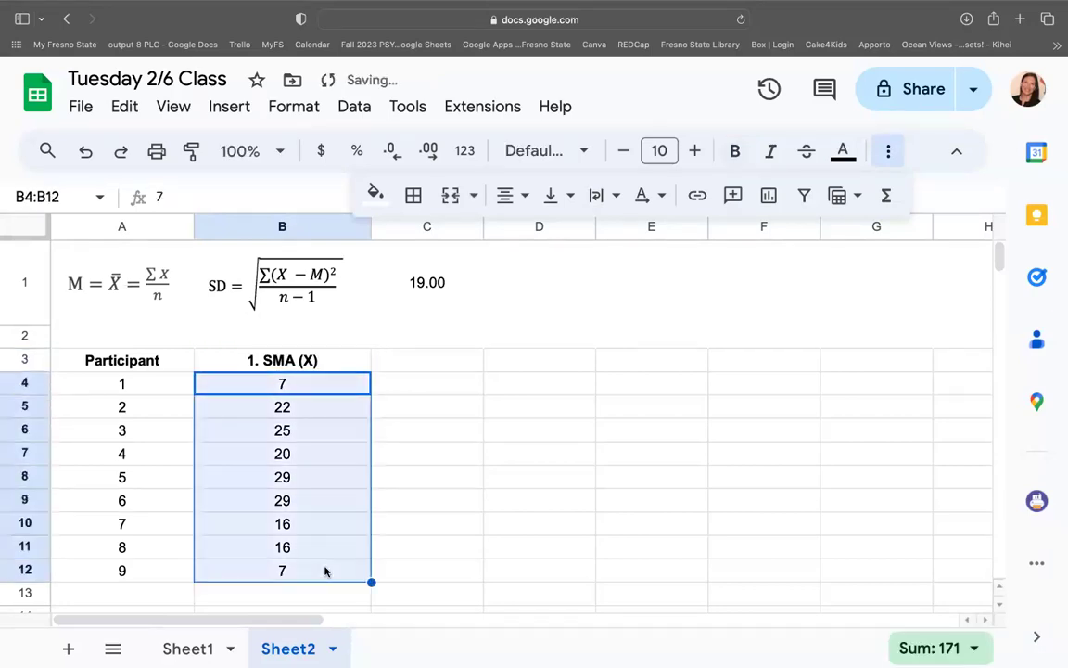
# Enter the column header "2. X-M" in cell C3.
pyautogui.click(414, 363)
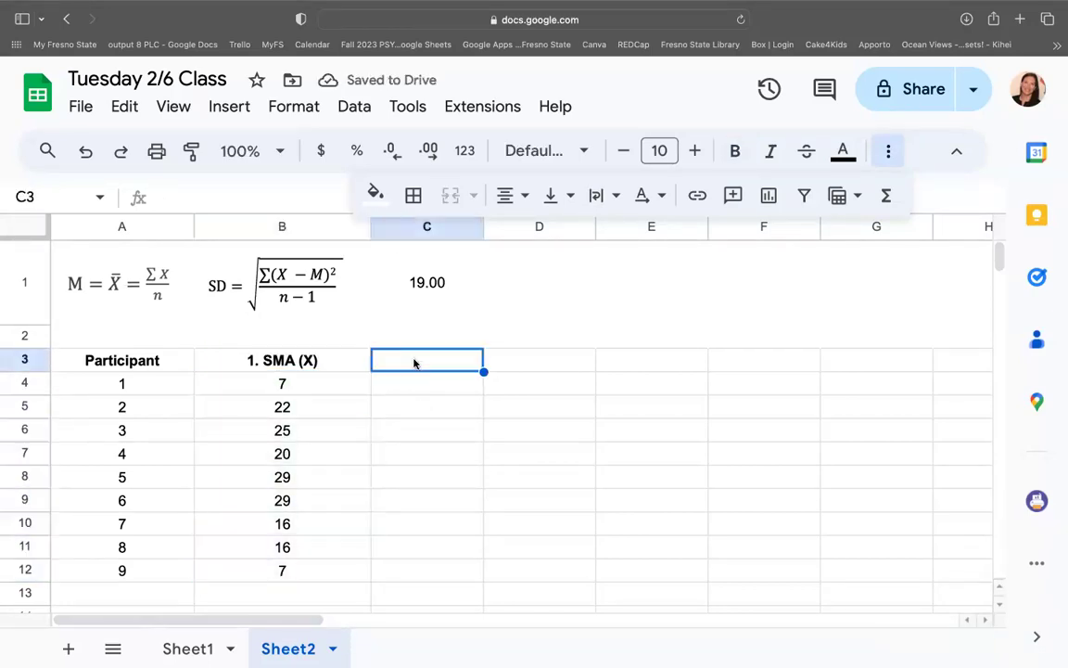
pyautogui.write('2. ')
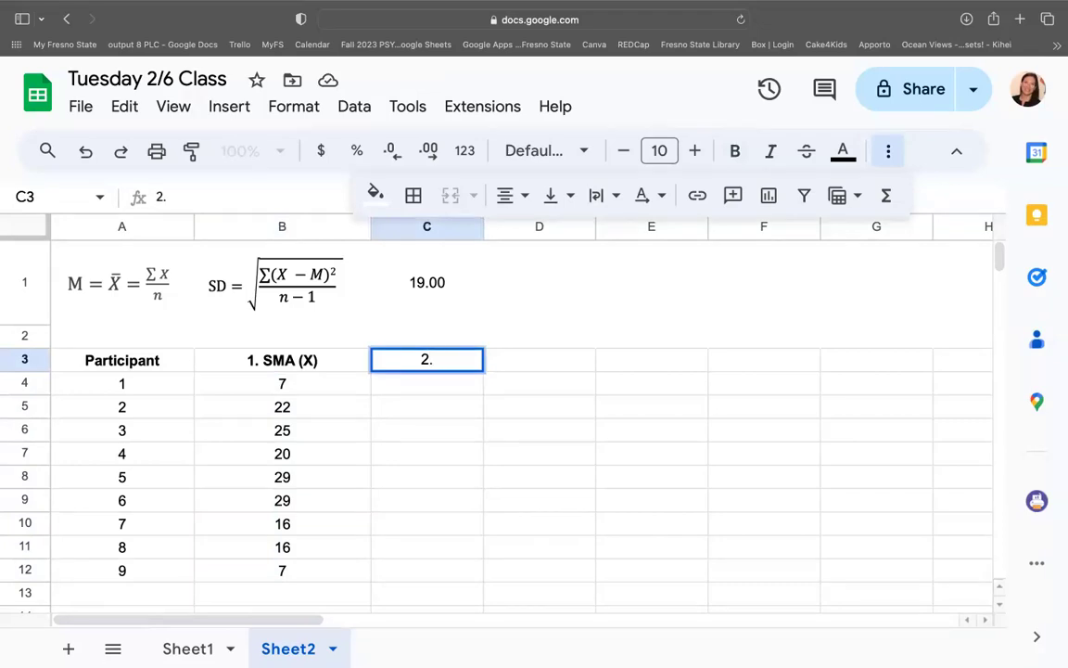
pyautogui.write('X-M')
pyautogui.press('Return')
pyautogui.press('Up')
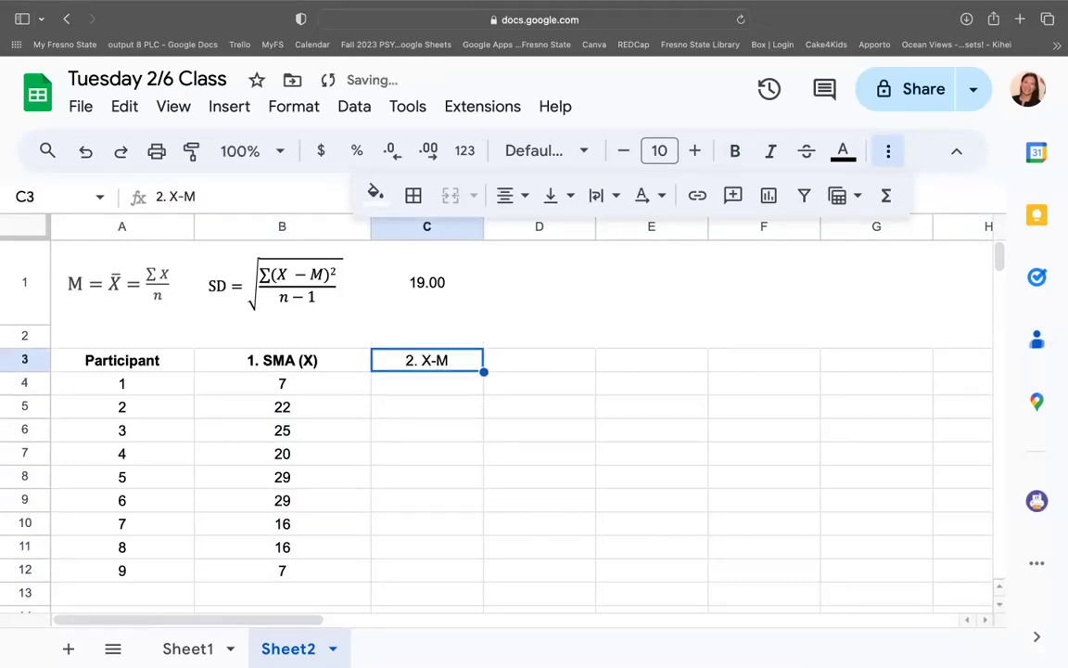
# Add a second line reading "=X-19.00" to the header in cell C3.
pyautogui.doubleClick(451, 362)
pyautogui.hotkey('alt', 'Return')
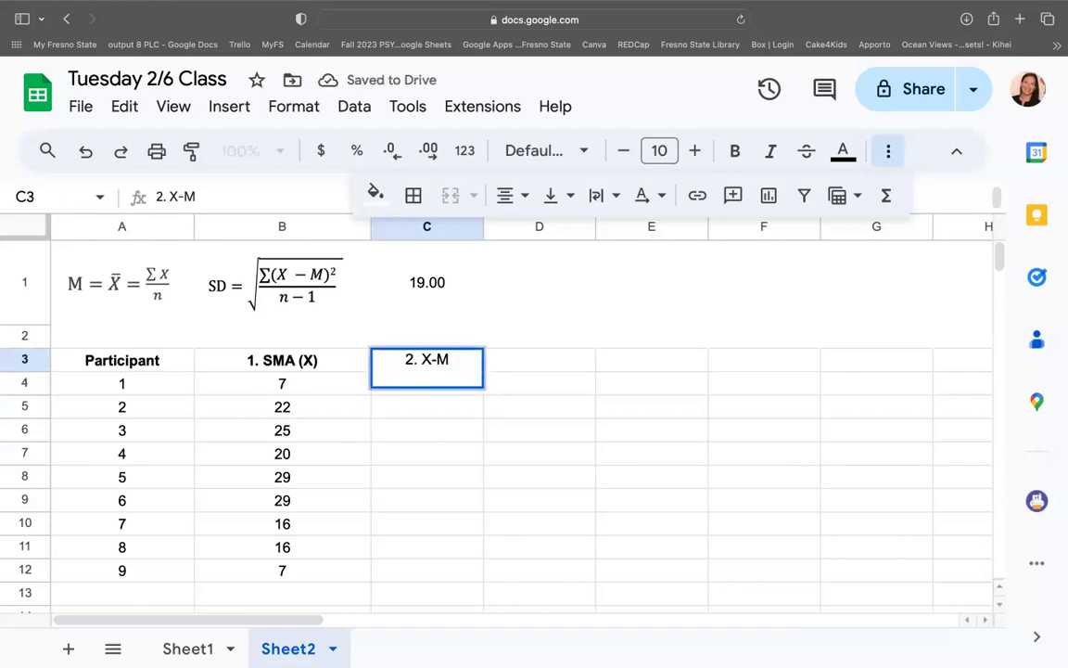
pyautogui.write('=X-M')
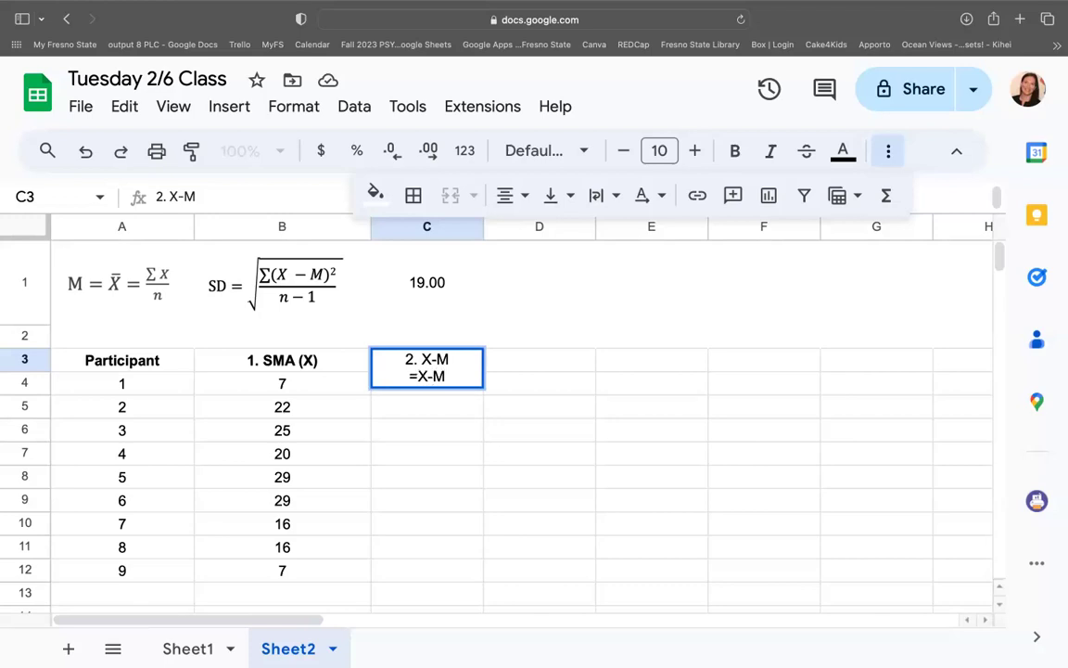
pyautogui.press('BackSpace')
pyautogui.write('19.00')
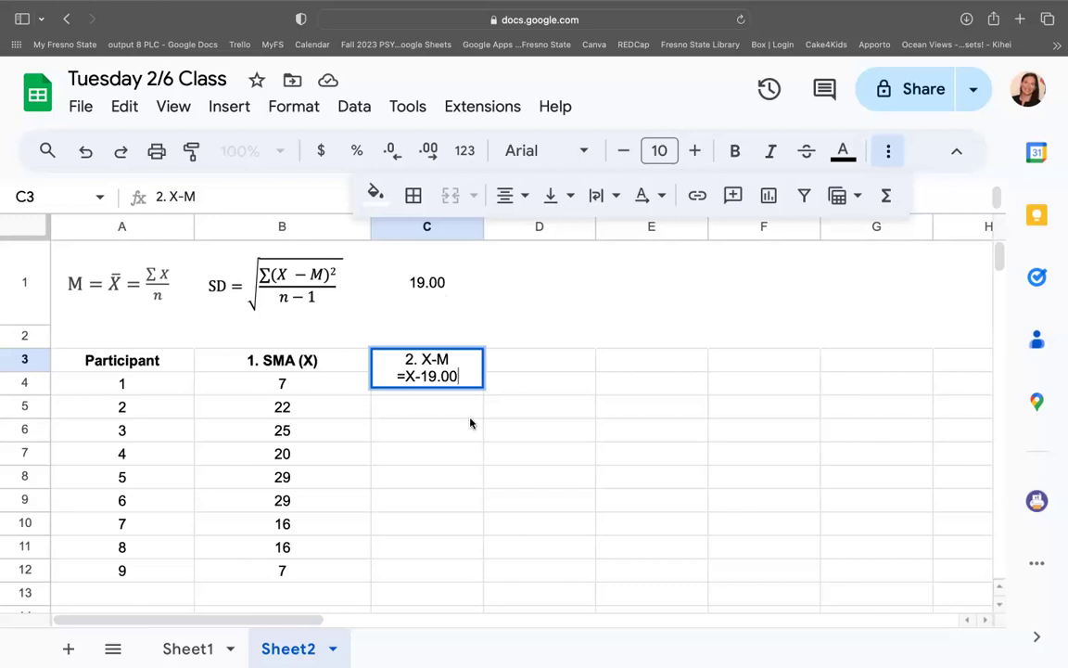
pyautogui.press('Return')
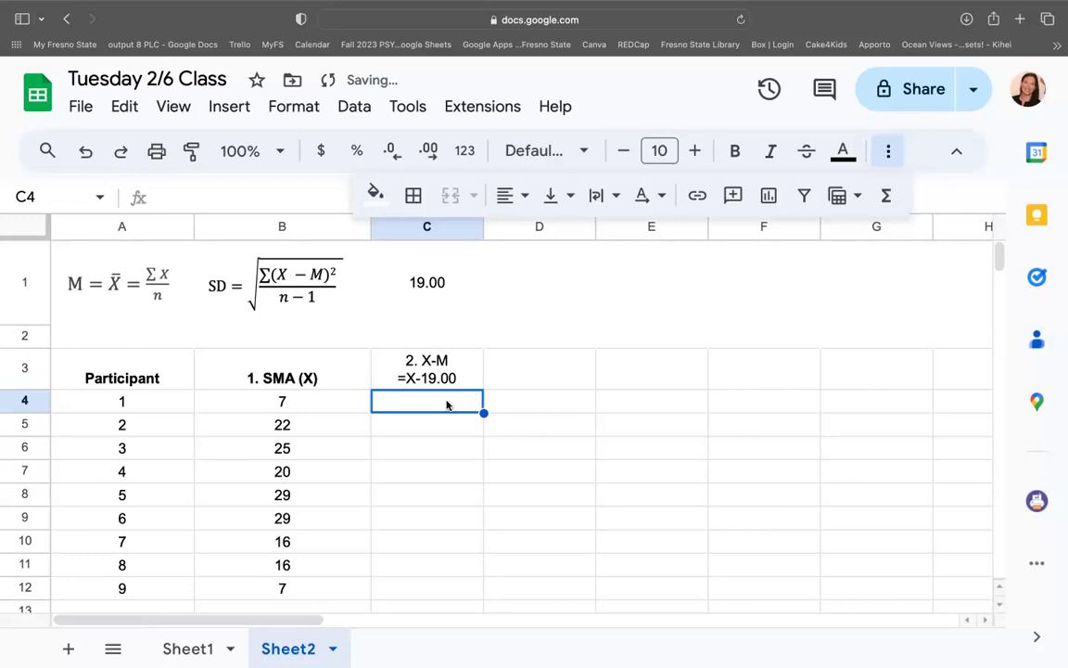
# Make only the "2. X-M" line of the C3 header bold.
pyautogui.doubleClick(421, 358)
pyautogui.moveTo(377, 361); pyautogui.dragTo(470, 356)
pyautogui.press('super+b')
# Enter the deviation formula =B4-19.00 in cell C4 and decline the suggested autofill.
pyautogui.click(448, 410)
pyautogui.write('=')
pyautogui.click(297, 409)
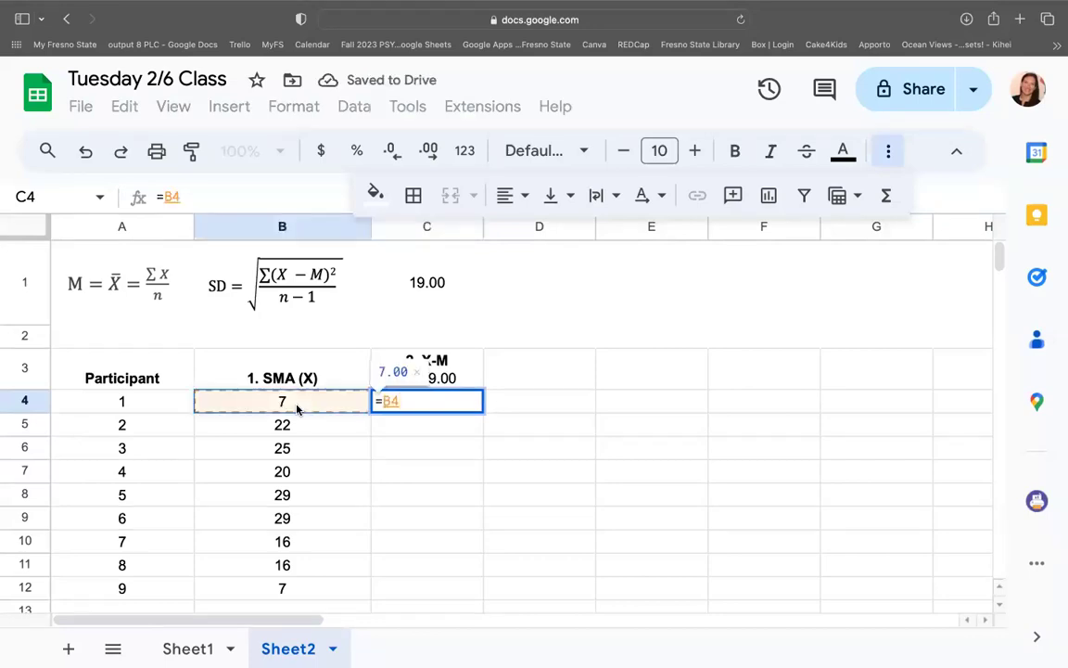
pyautogui.write('-')
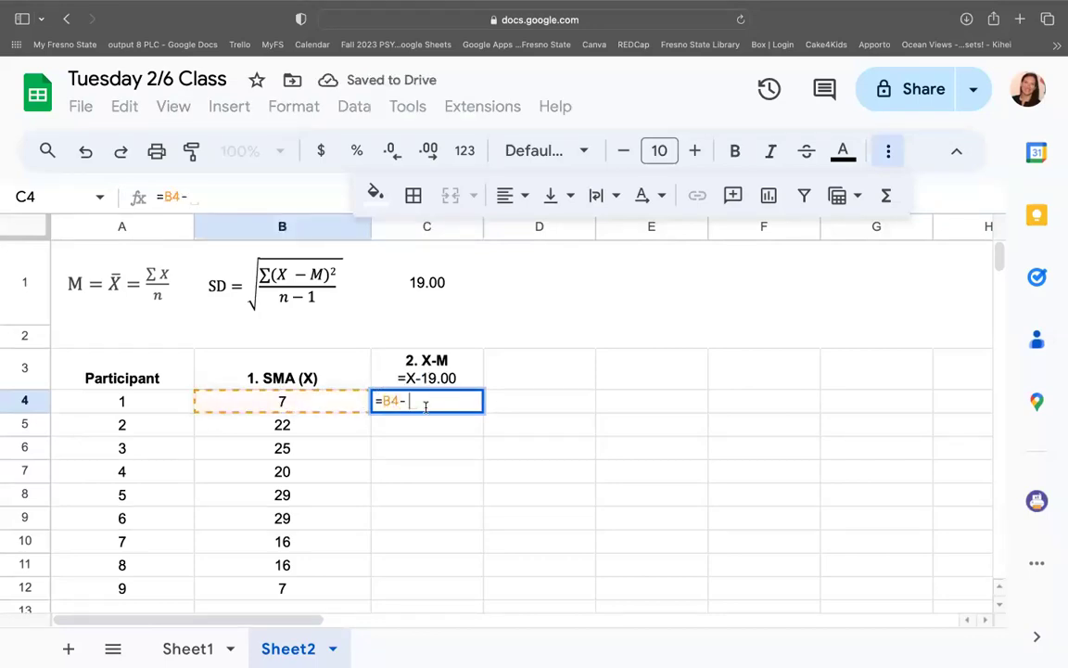
pyautogui.write('19.00')
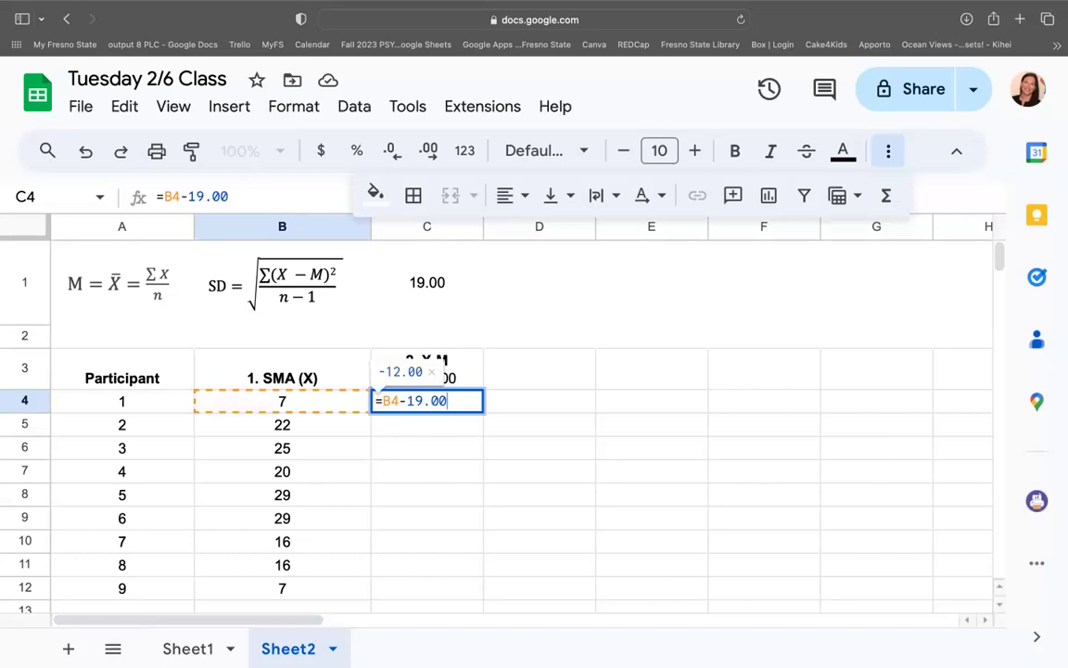
pyautogui.press('Return')
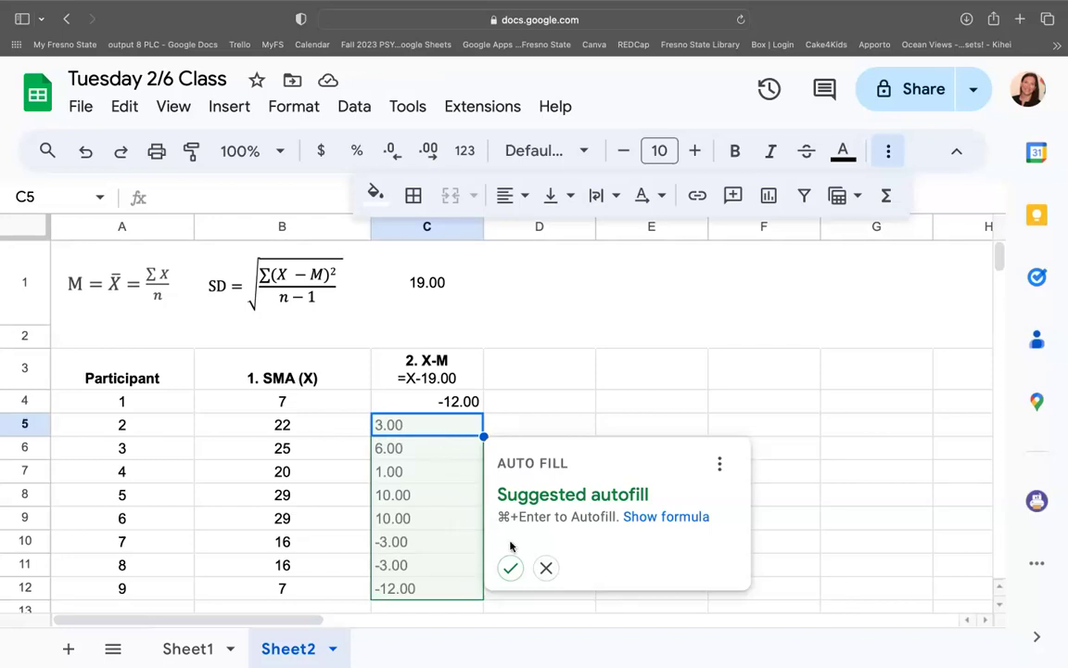
pyautogui.click(546, 568)
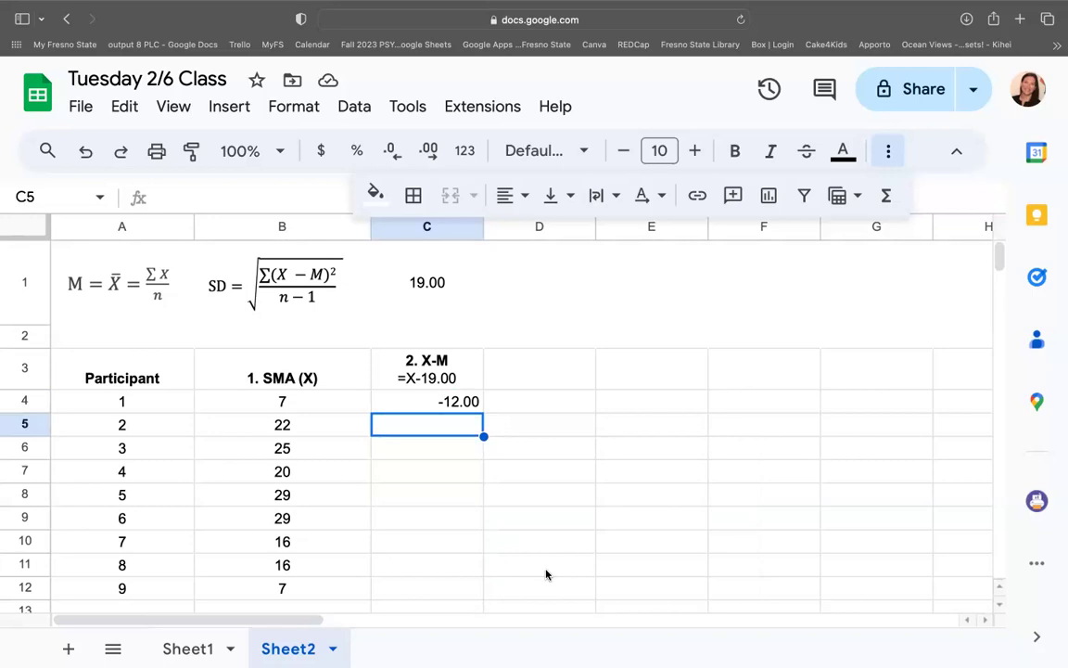
# Fill the deviation formula from cell C4 down through C12 for all participants.
pyautogui.click(450, 401)
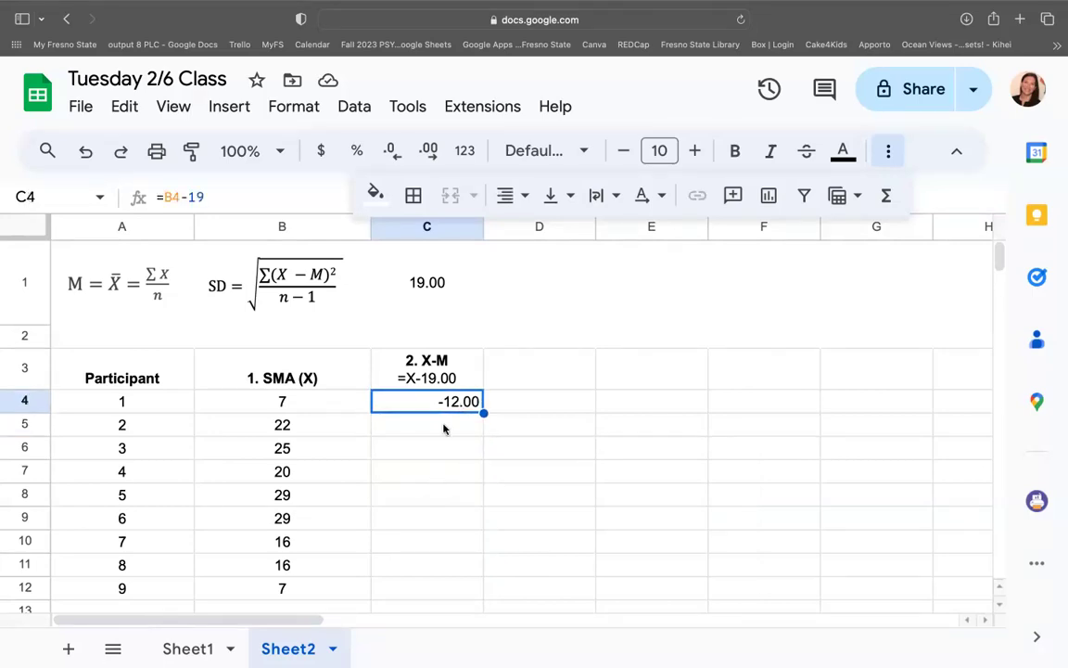
pyautogui.click(289, 403)
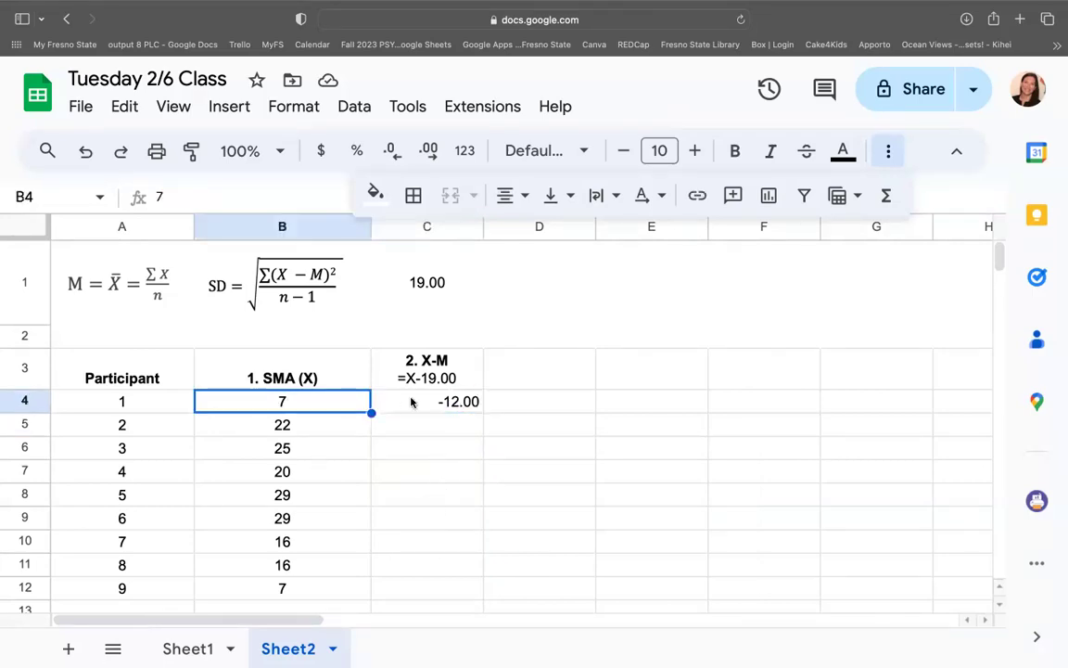
pyautogui.click(471, 406)
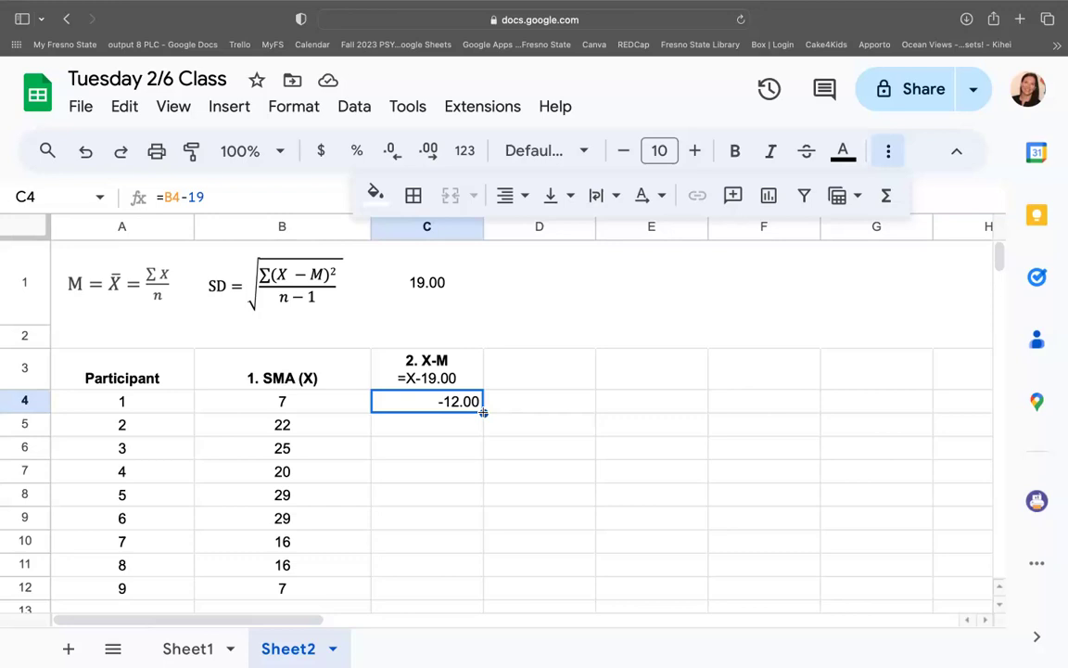
pyautogui.moveTo(482, 431); pyautogui.dragTo(484, 415)
pyautogui.moveTo(483, 412); pyautogui.dragTo(459, 590)
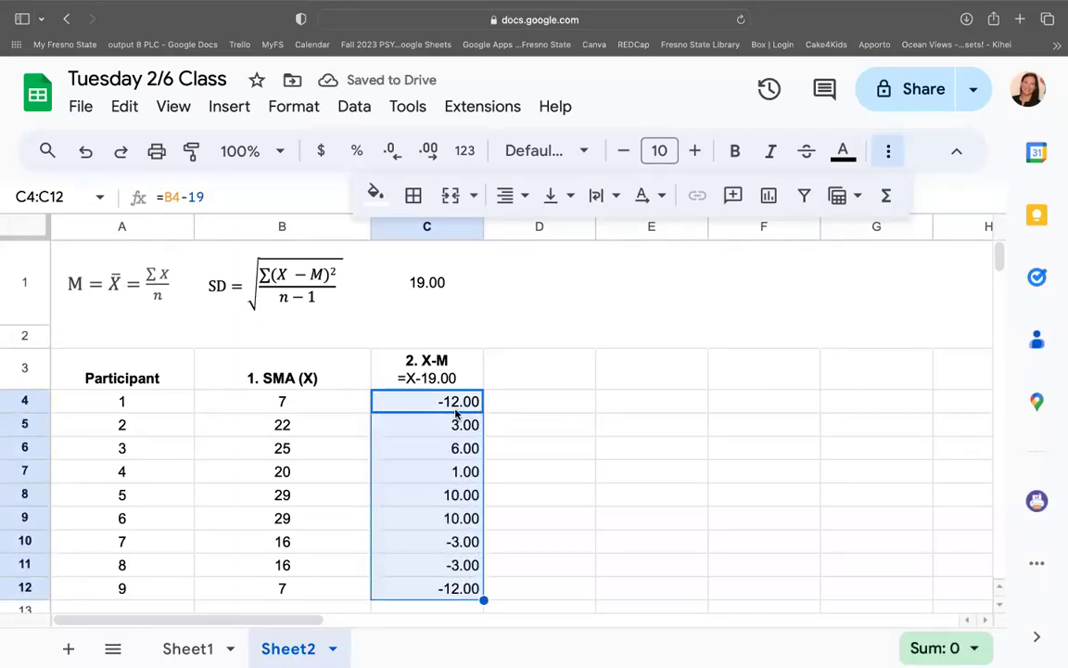
# Check the deviation formulas in C4 and C5 against the SMA scores of participants 1 and 2.
pyautogui.click(456, 402)
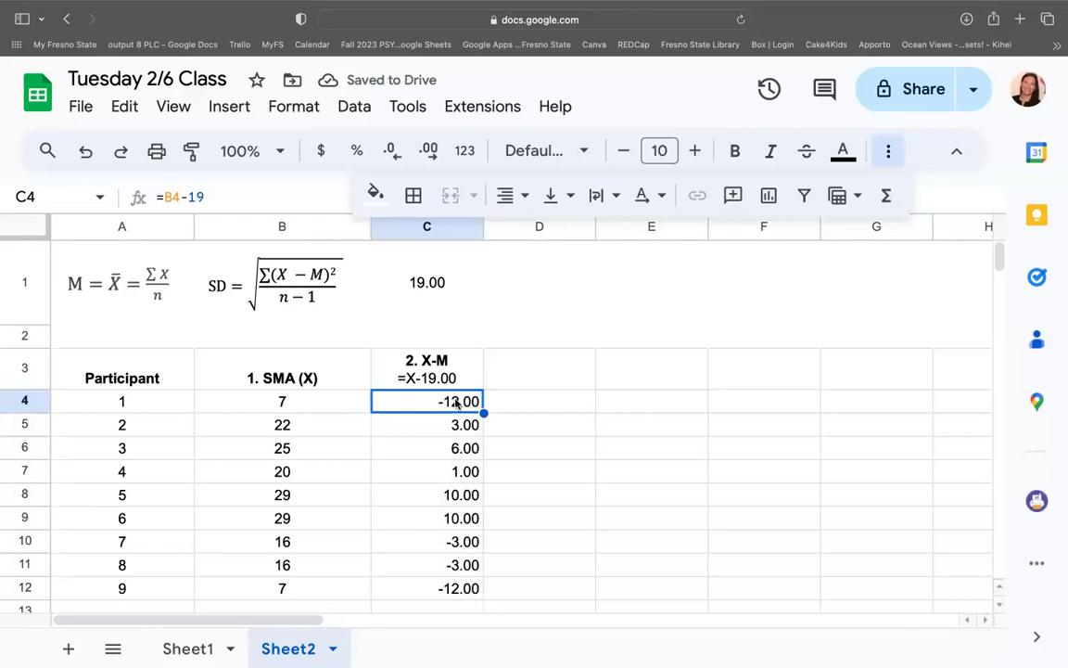
pyautogui.click(321, 402)
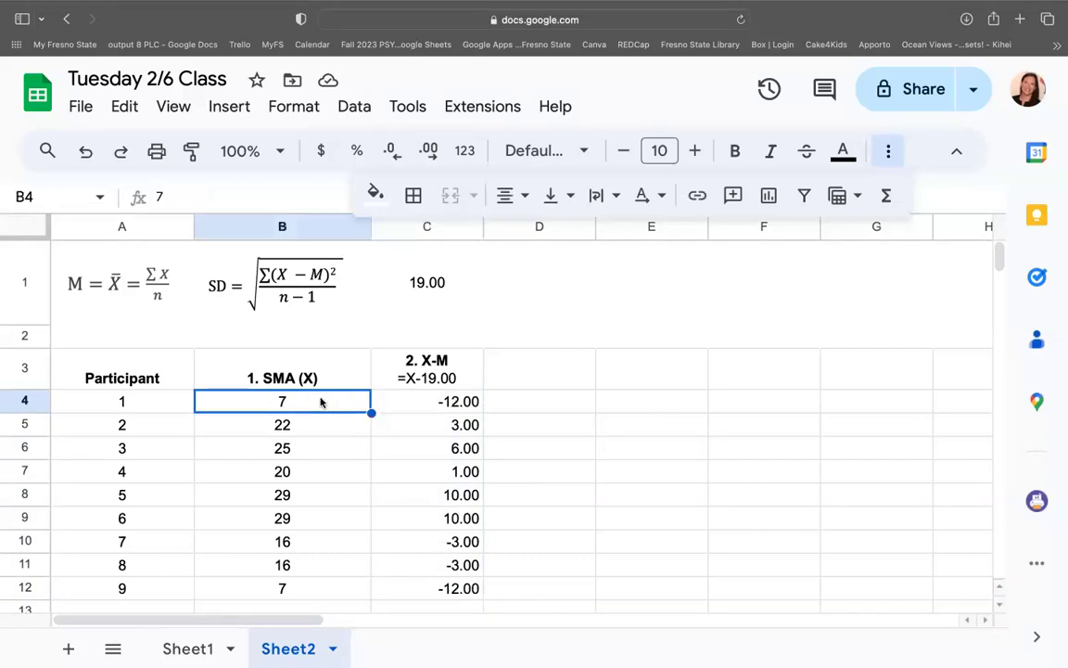
pyautogui.click(408, 406)
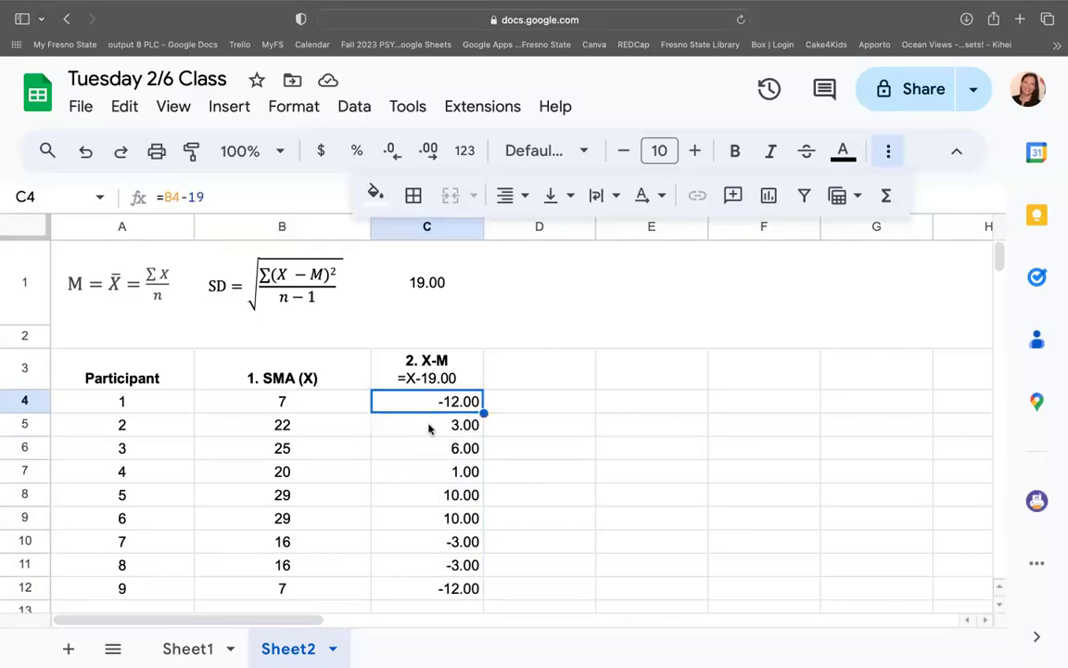
pyautogui.click(430, 428)
pyautogui.click(331, 427)
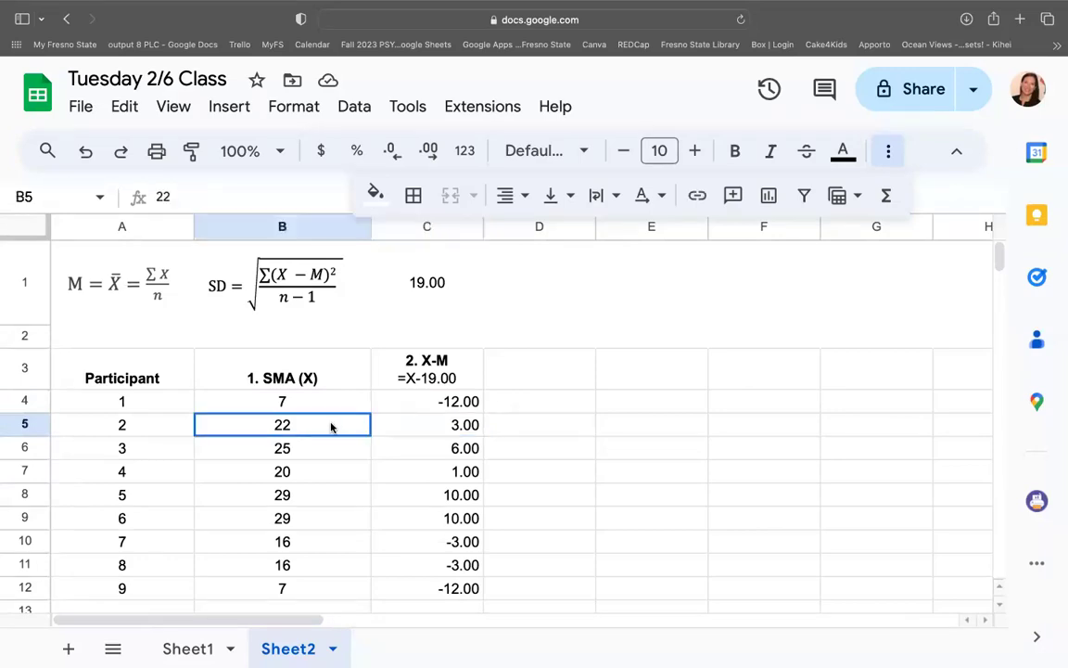
pyautogui.click(418, 431)
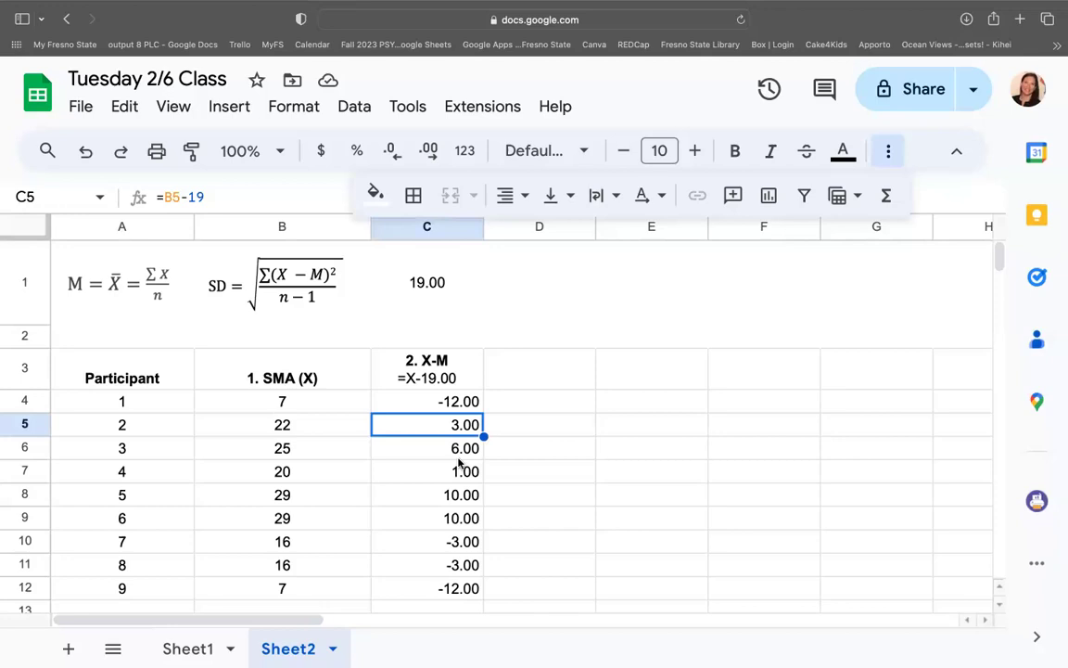
# Append "(deviations)" to the second line of the C3 header and widen column C to fit it.
pyautogui.doubleClick(466, 360)
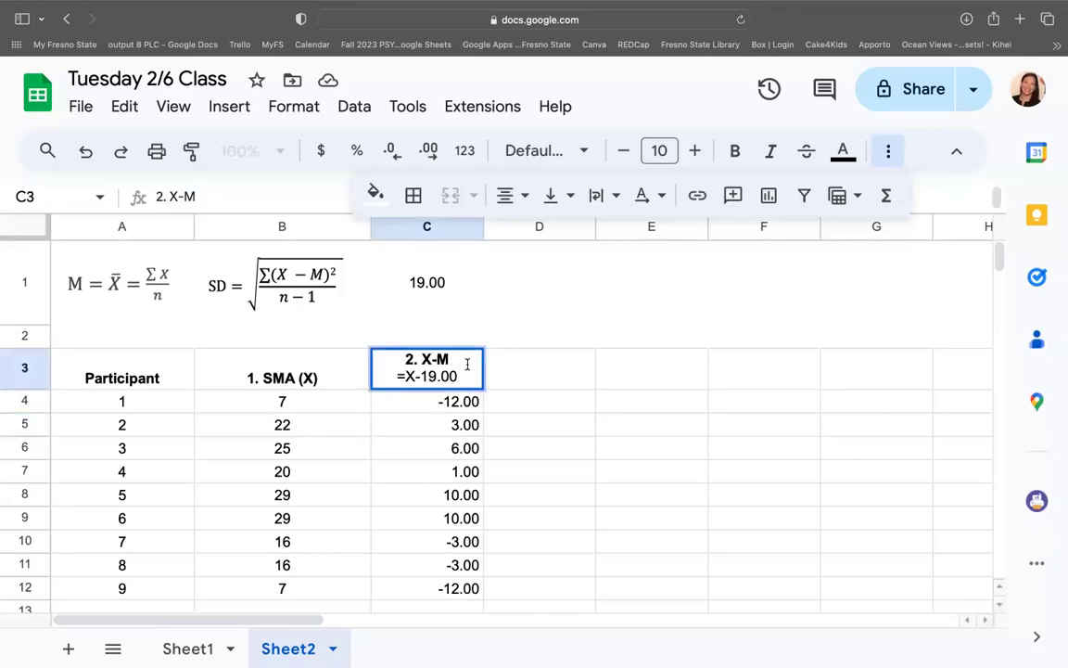
pyautogui.write('(dev')
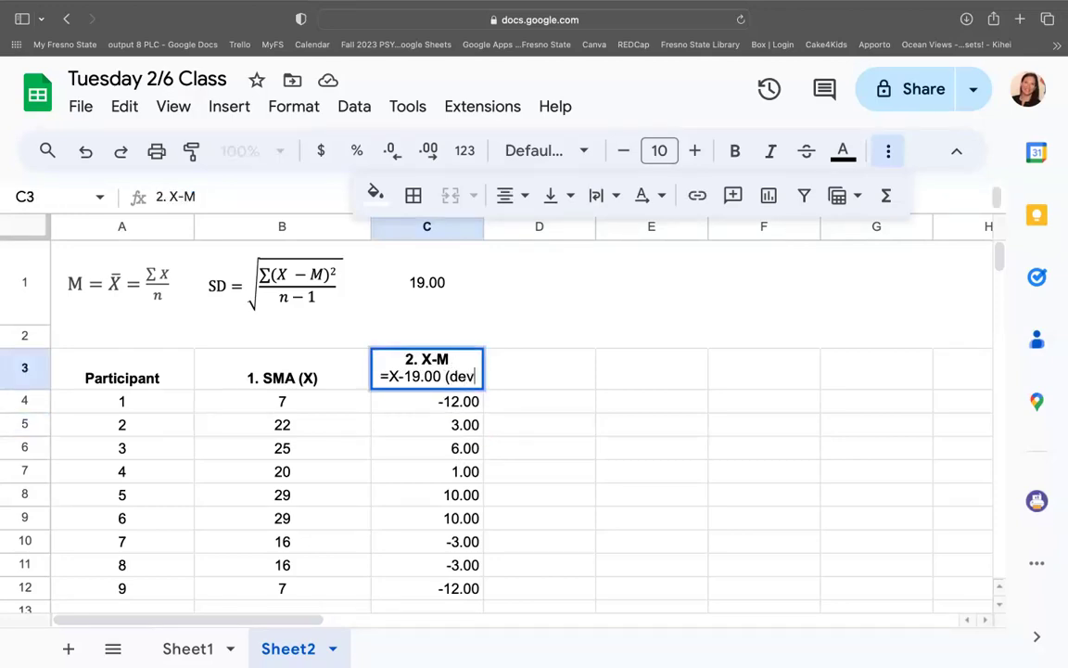
pyautogui.write('iations)')
pyautogui.press('Return')
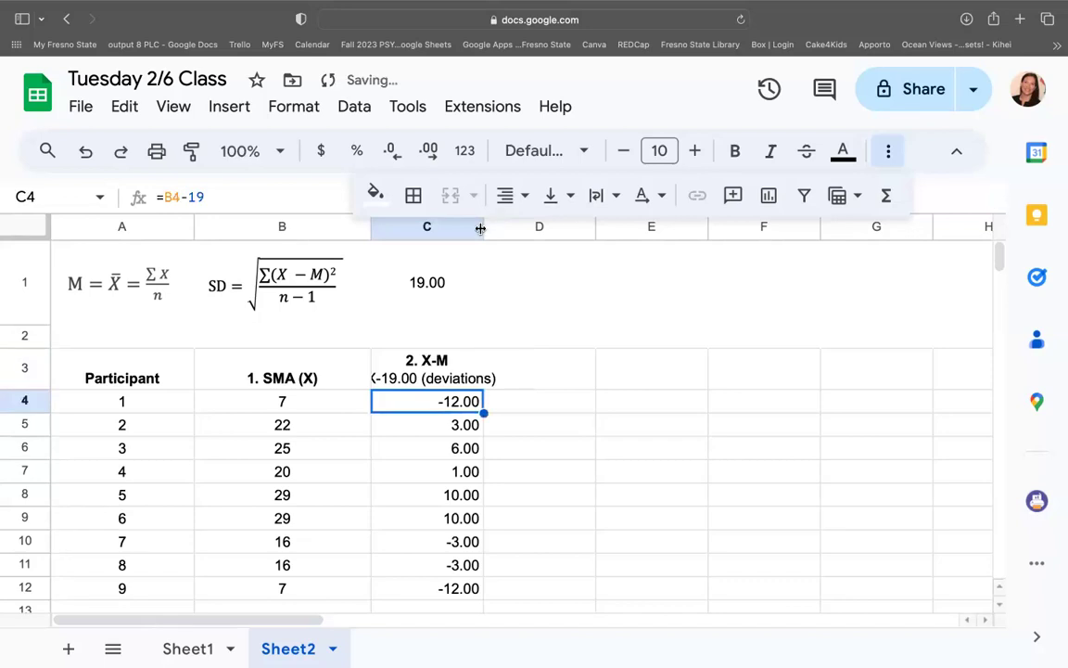
pyautogui.moveTo(481, 228); pyautogui.dragTo(530, 229)
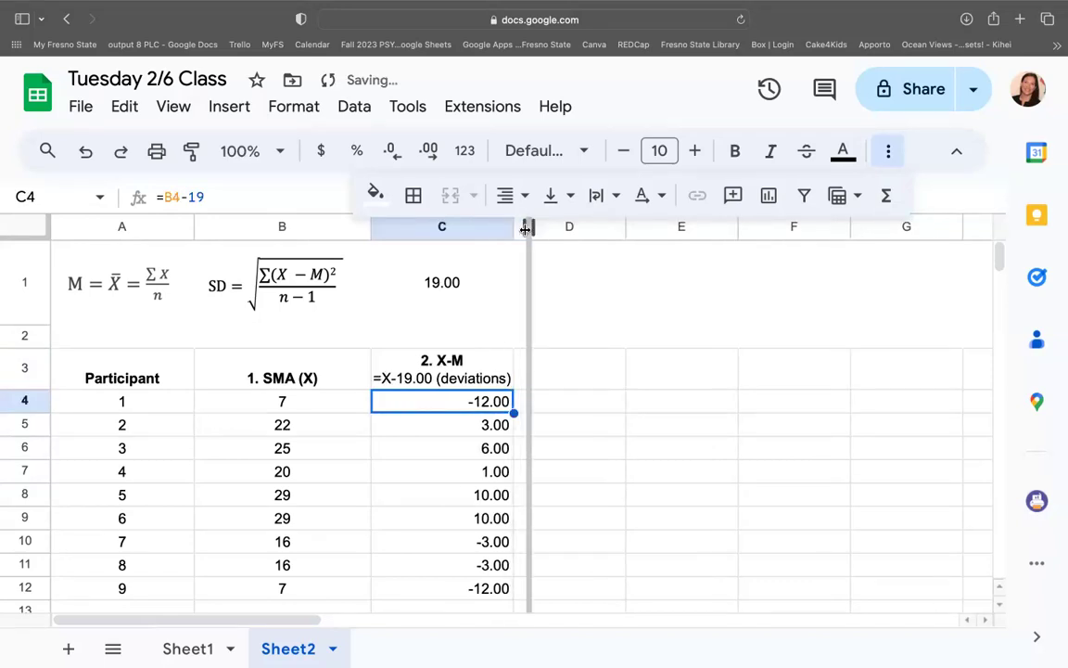
# Enter the header "3. X-M SQUARED" in cell D3 and begin a formula in D4 with a reference to C4.
pyautogui.click(569, 378)
pyautogui.write('3.')
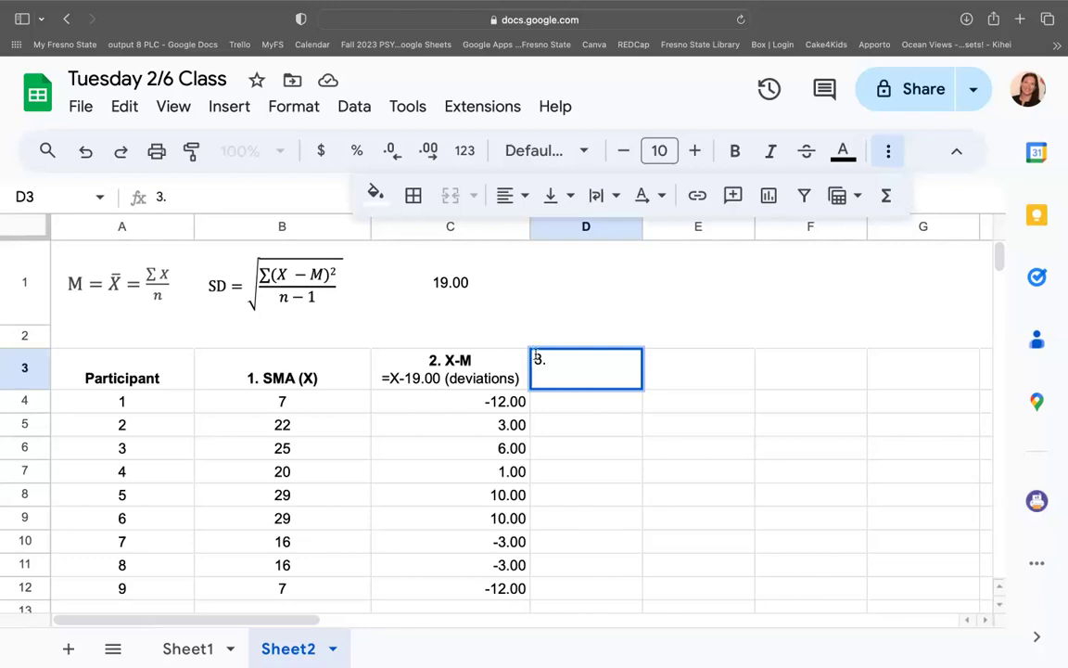
pyautogui.write('X-M SQUARED')
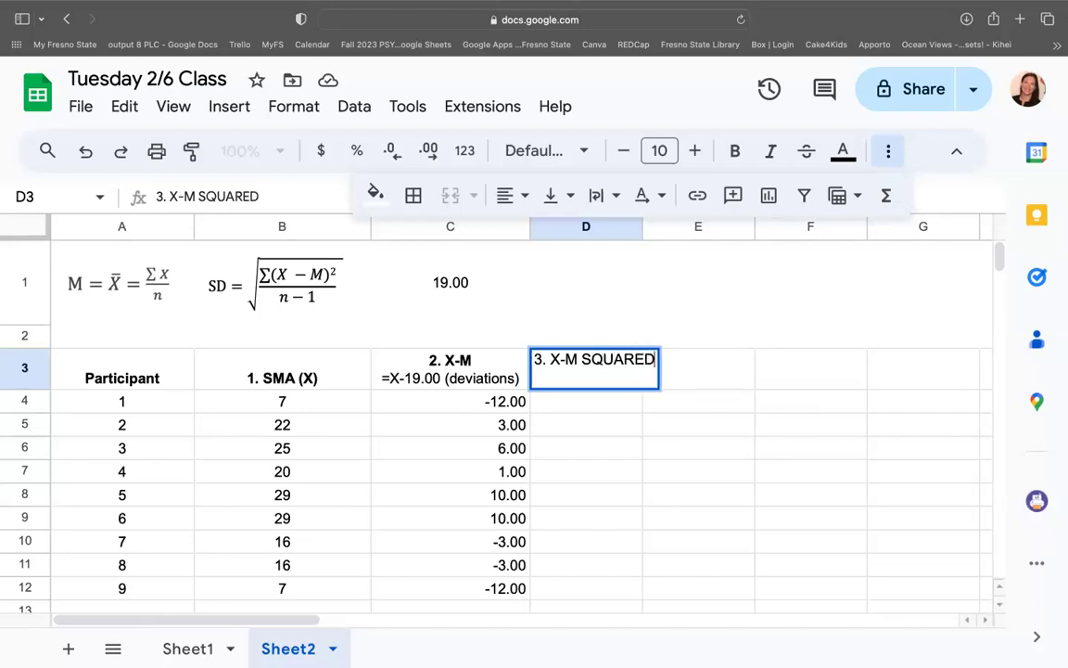
pyautogui.press('Return')
pyautogui.write('=')
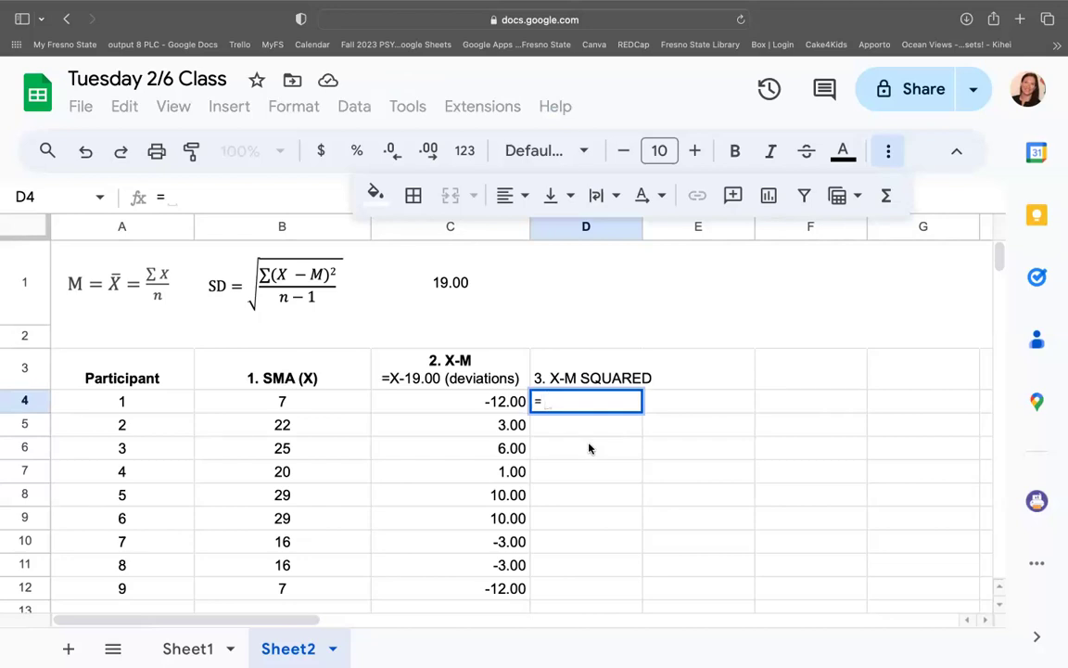
pyautogui.click(505, 409)
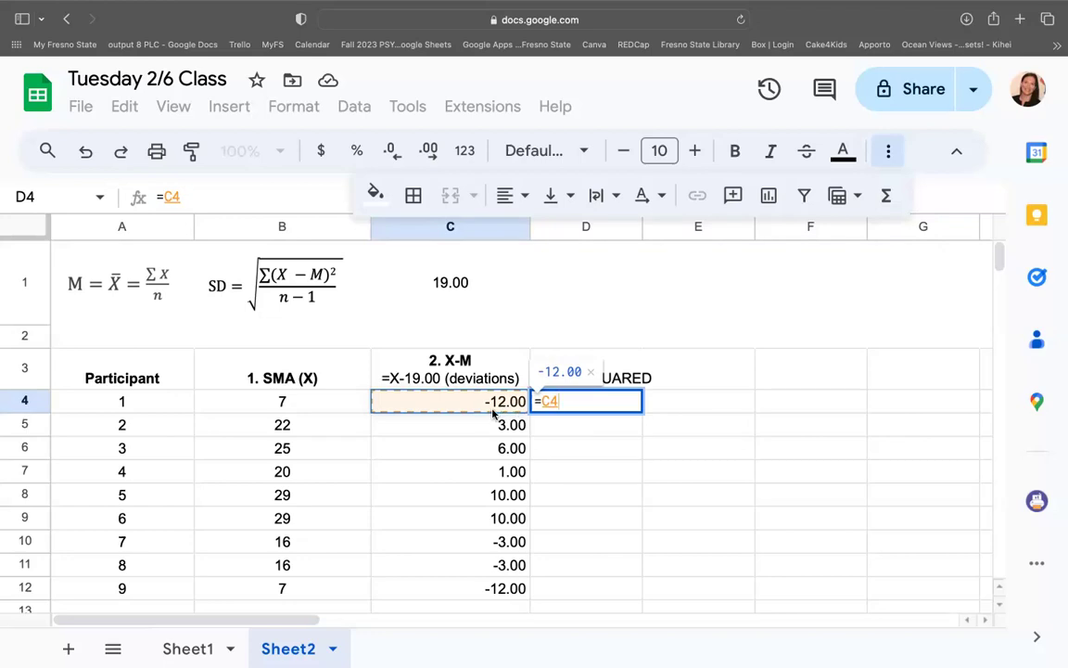
pyautogui.write('*')
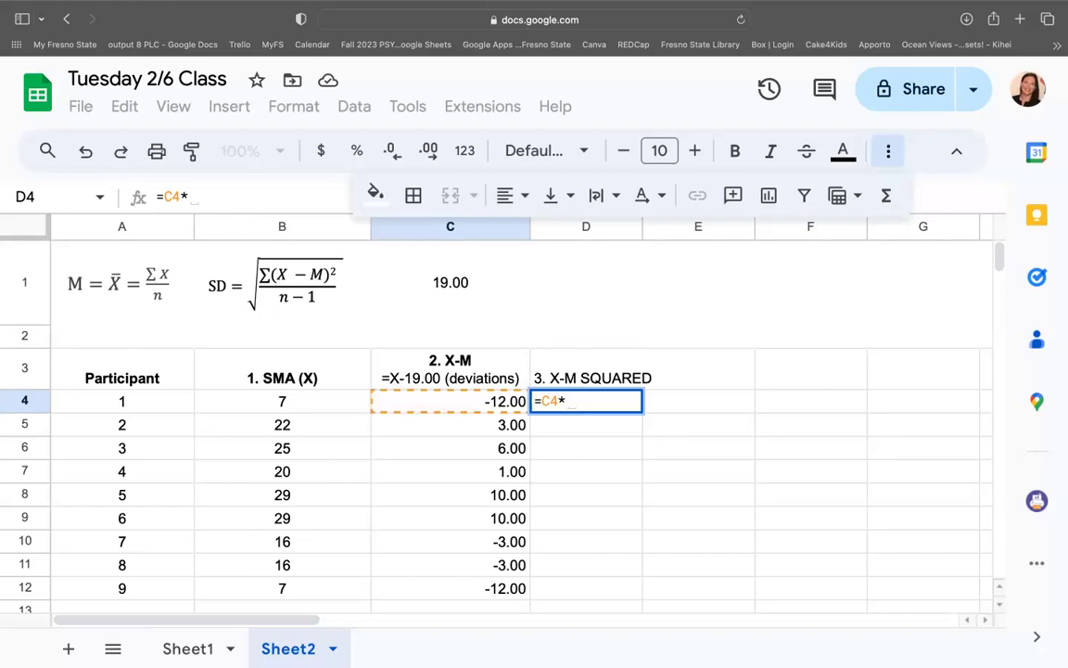
pyautogui.click(485, 403)
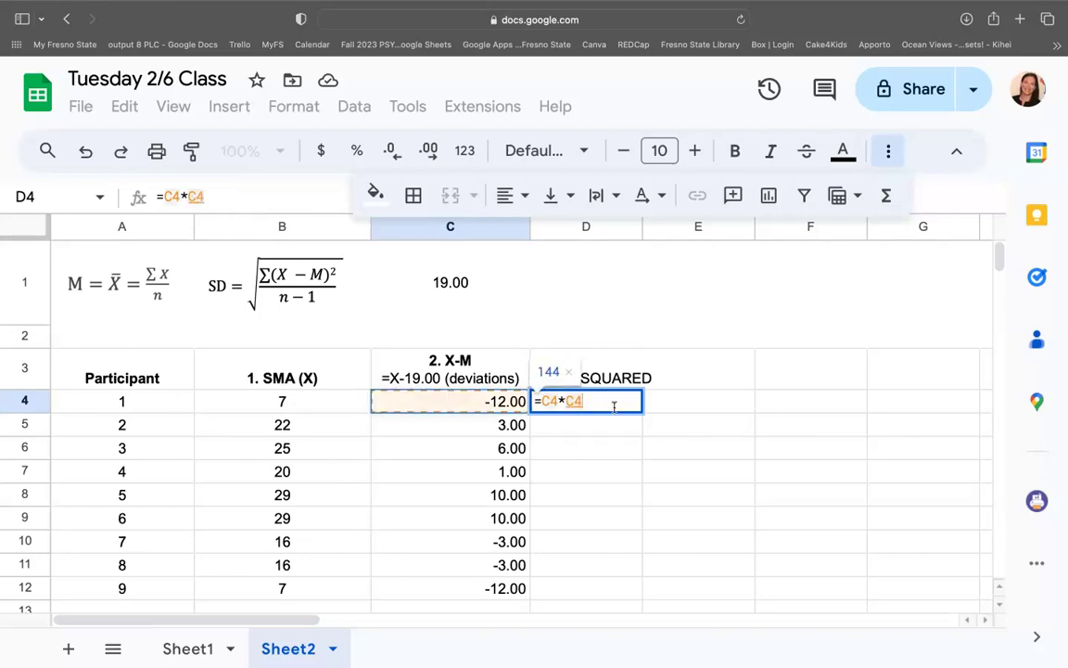
pyautogui.press('BackSpace')
pyautogui.press('BackSpace')
pyautogui.press('BackSpace')
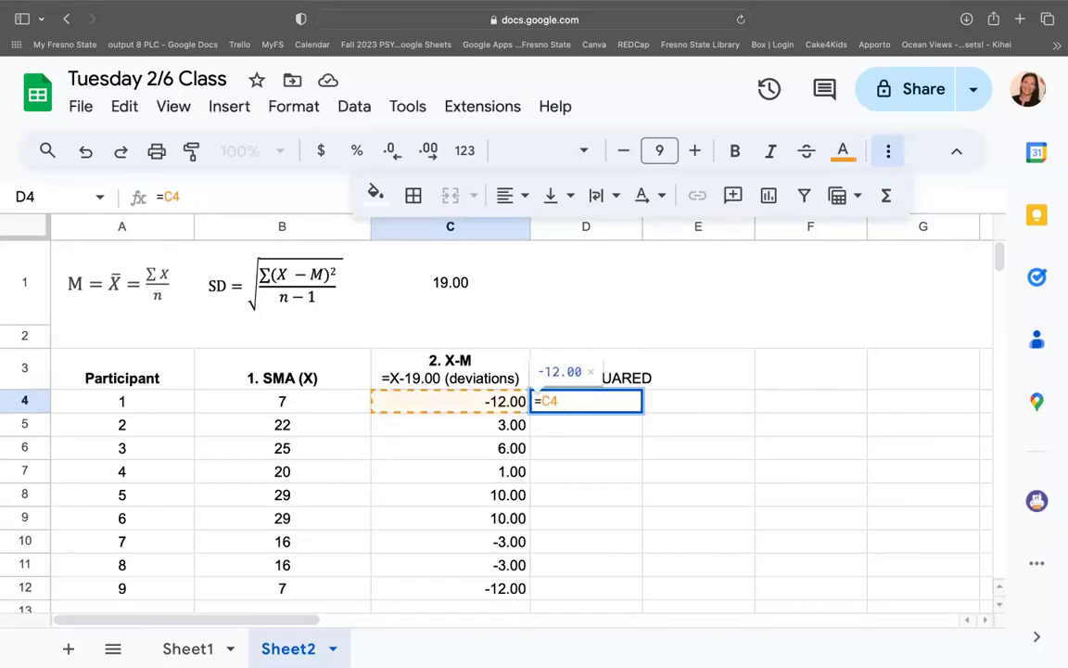
# Complete the D4 formula as =C4^2 and accept the suggested autofill for the remaining participants.
pyautogui.write('^')
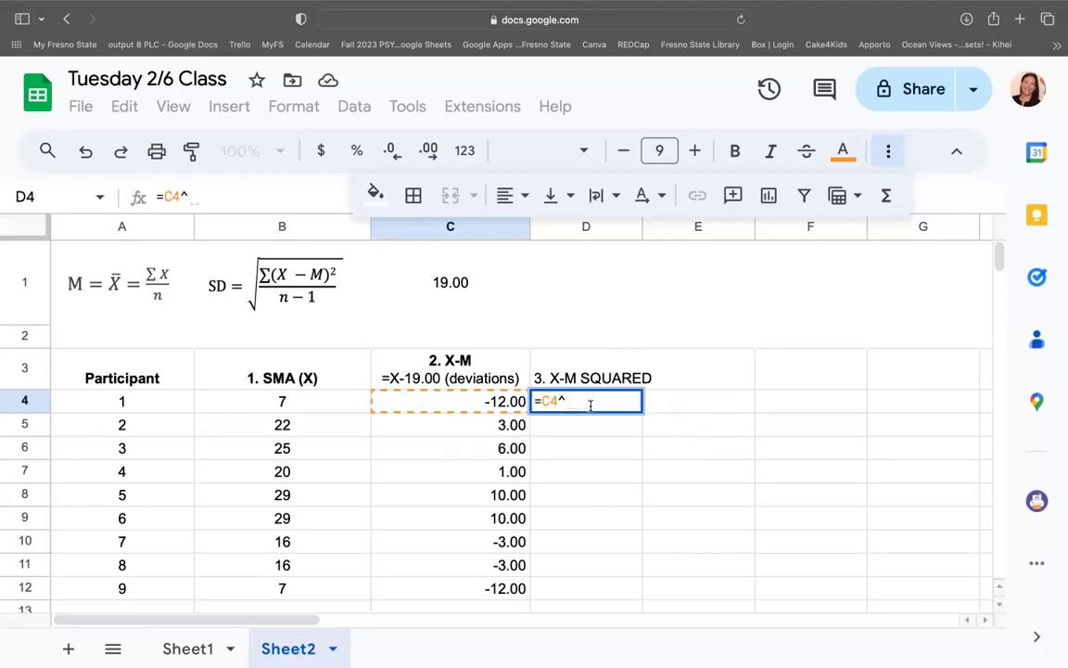
pyautogui.write('2')
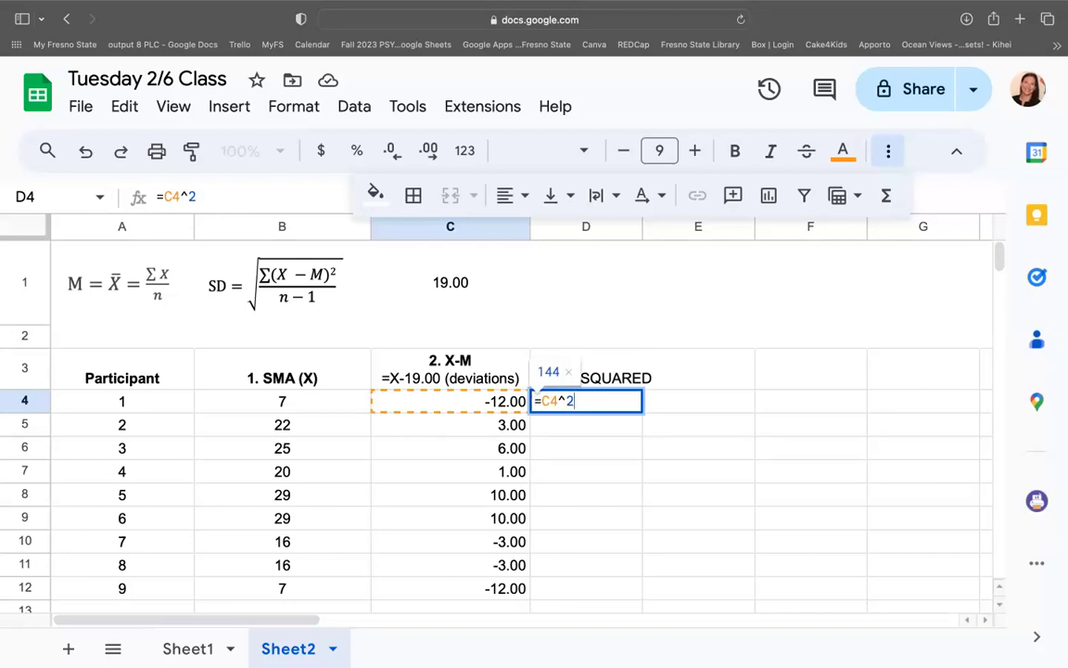
pyautogui.press('Return')
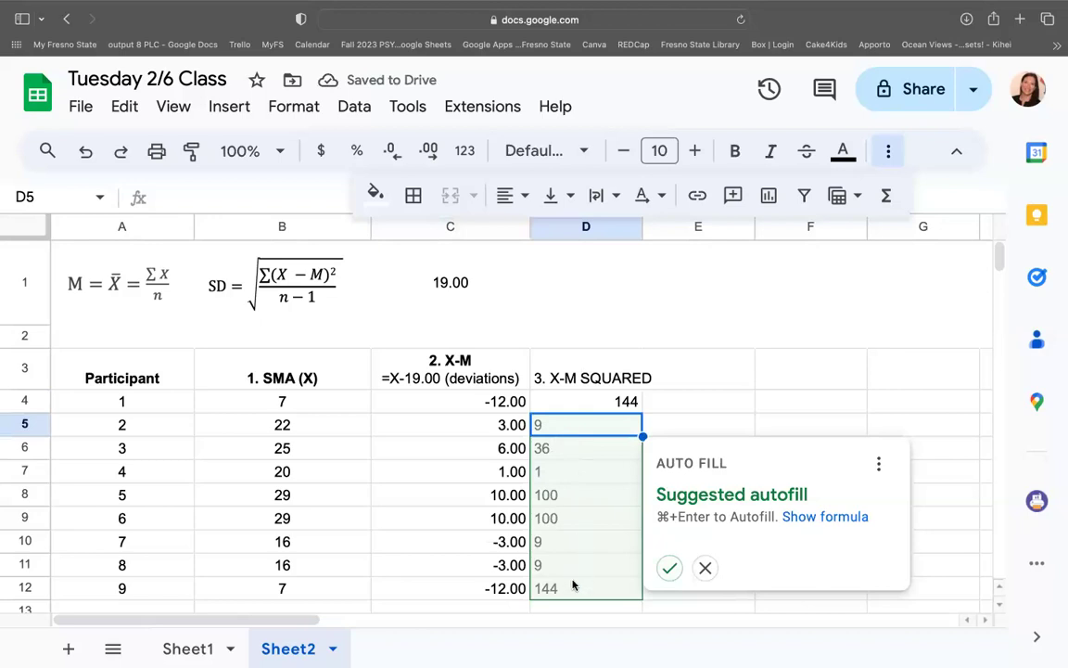
pyautogui.click(670, 569)
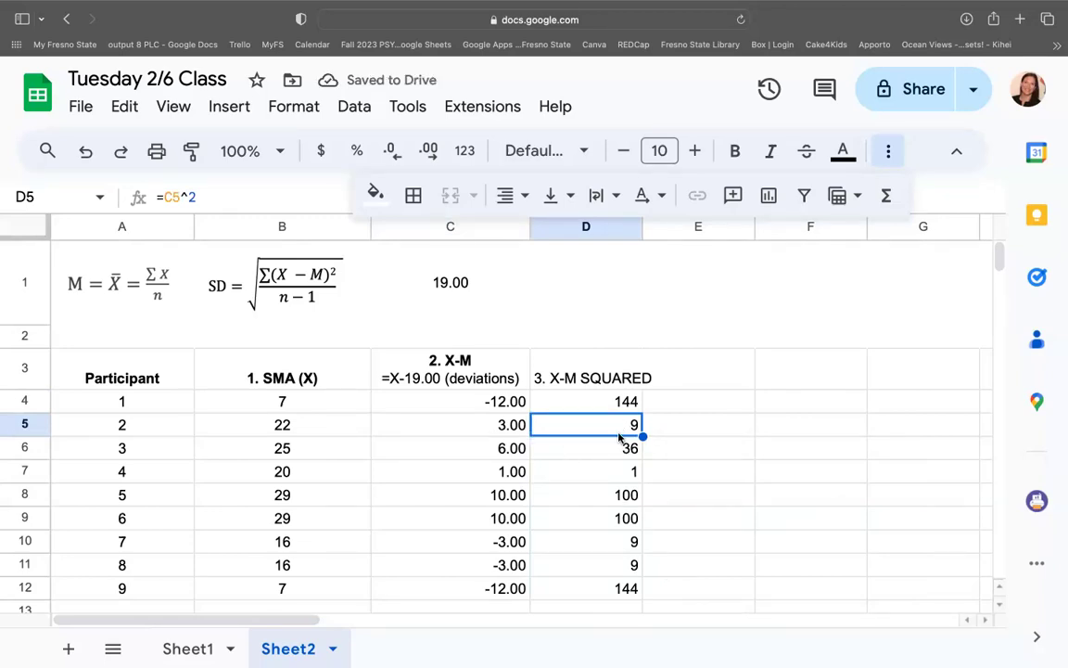
# Check the squared value in D6 against its deviation in C6 and inspect the deviation in C7.
pyautogui.click(508, 446)
pyautogui.click(585, 451)
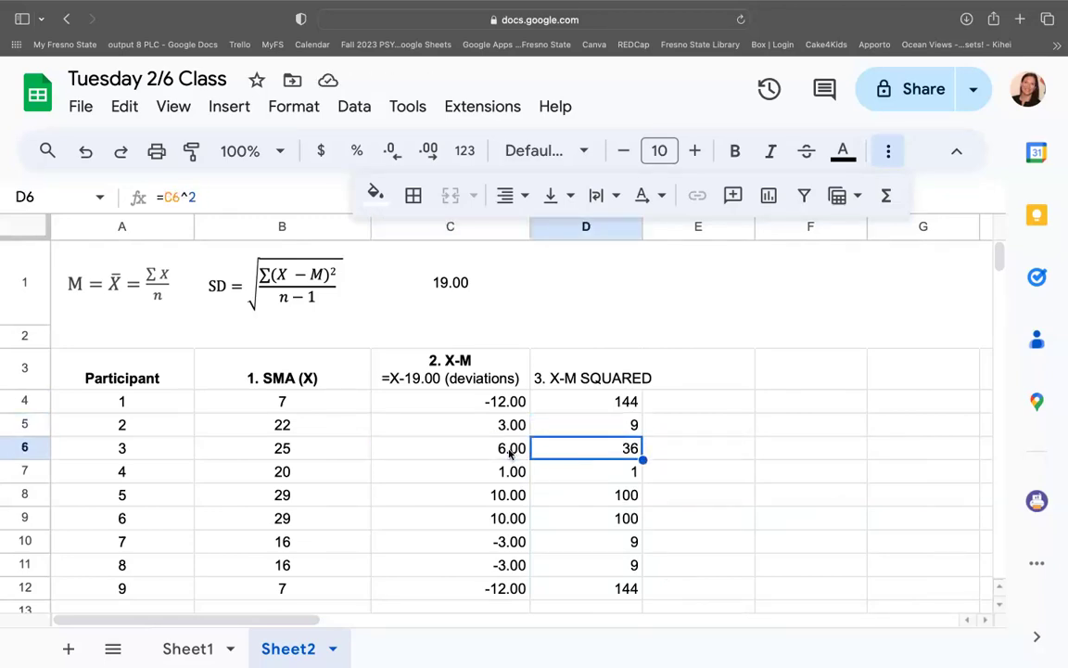
pyautogui.click(515, 471)
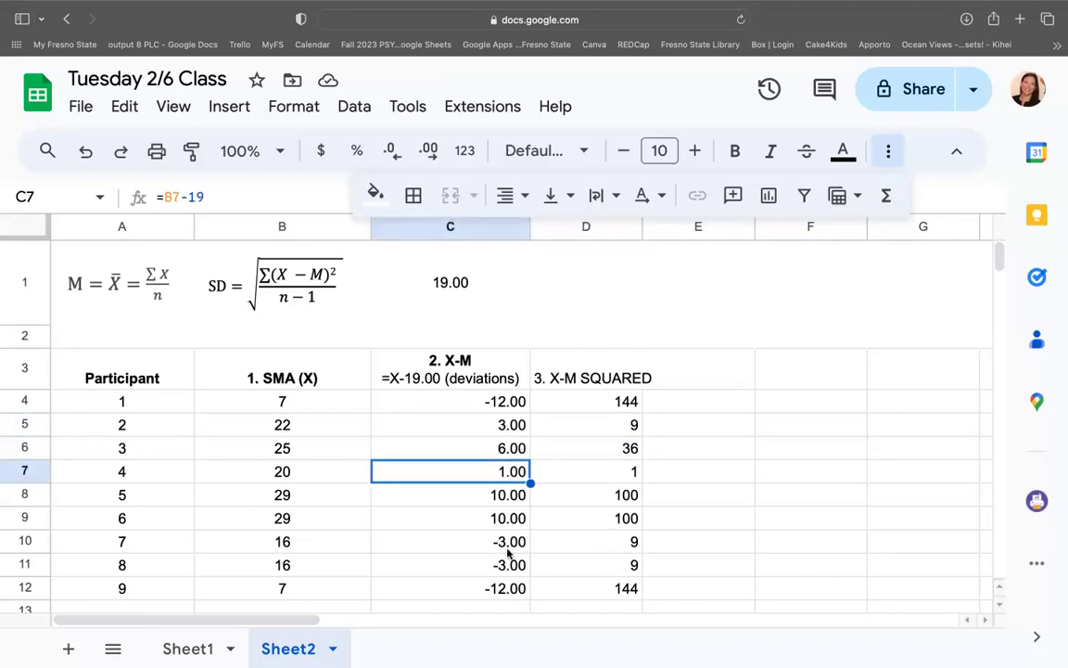
# Make the "3. X-M SQUARED" header in D3 bold and widen column D to fit it.
pyautogui.click(563, 375)
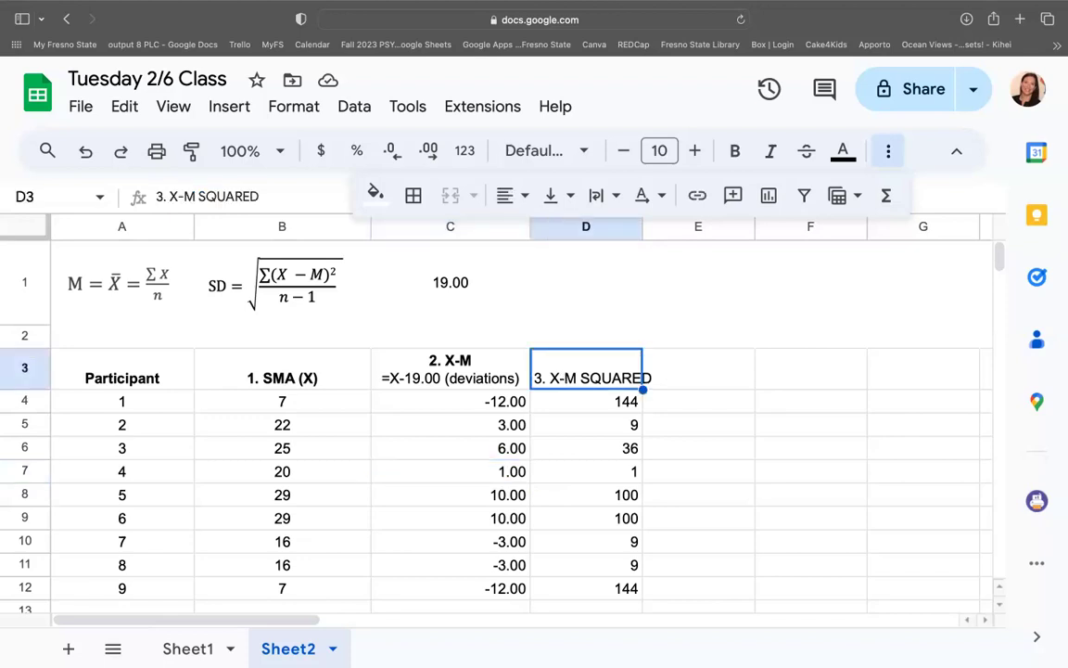
pyautogui.press('super+b')
pyautogui.click(694, 388)
pyautogui.moveTo(638, 230); pyautogui.dragTo(667, 231)
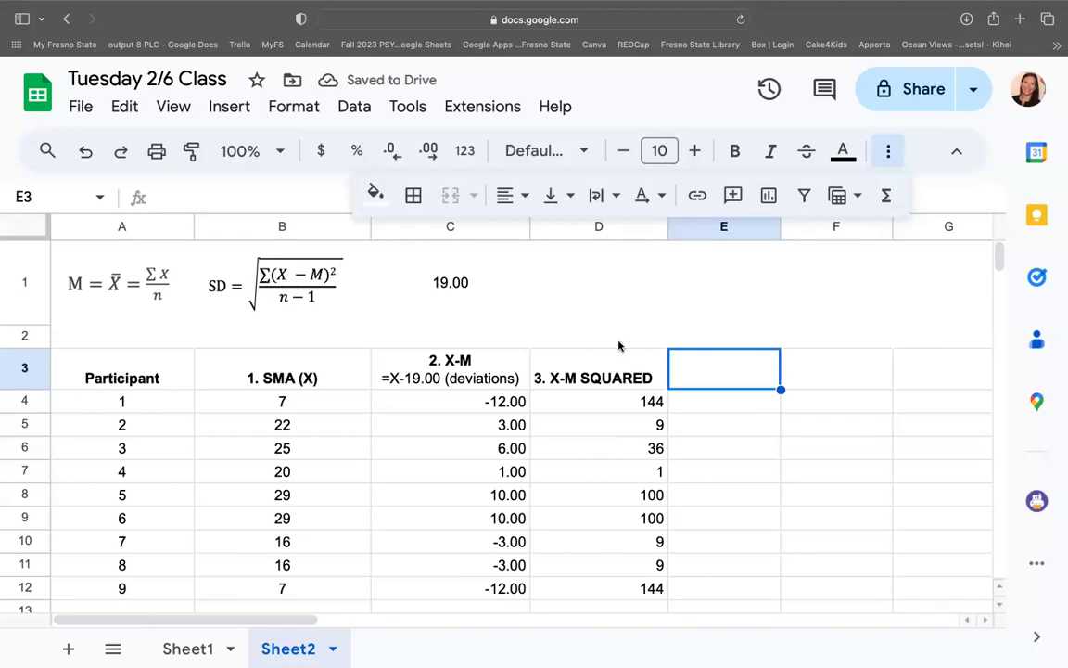
# Enter the header "4. Sum of Squares (SS)" in cell E3.
pyautogui.write('Sum ofg')
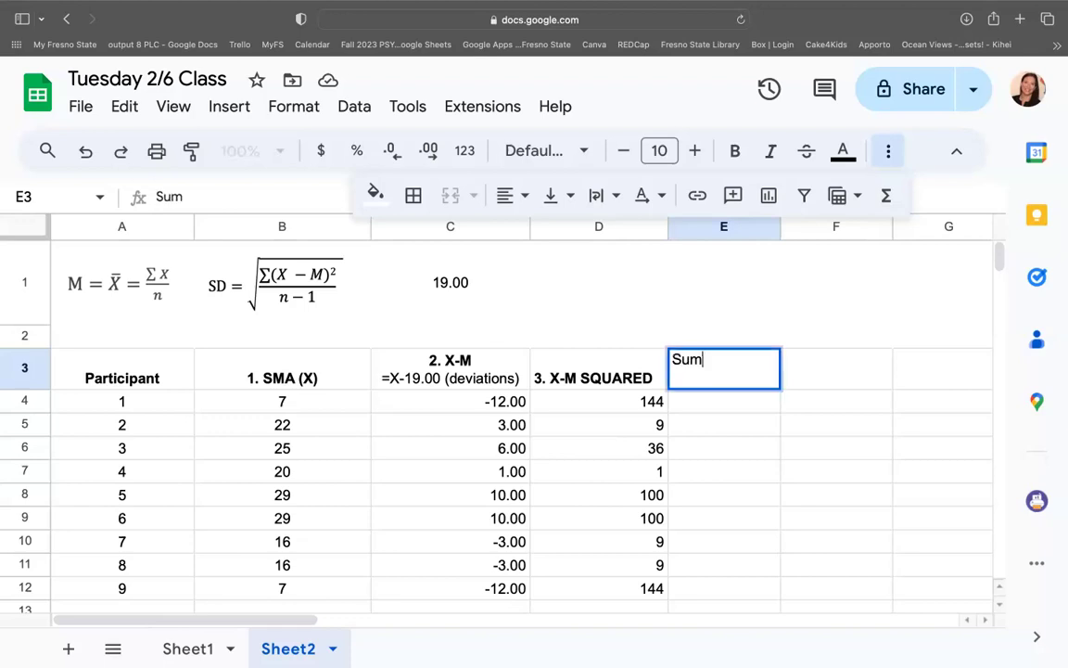
pyautogui.press('BackSpace')
pyautogui.write('Sqyuare')
pyautogui.press('BackSpace')
pyautogui.press('BackSpace')
pyautogui.press('BackSpace')
pyautogui.press('BackSpace')
pyautogui.press('BackSpace')
pyautogui.write('uares (SS)')
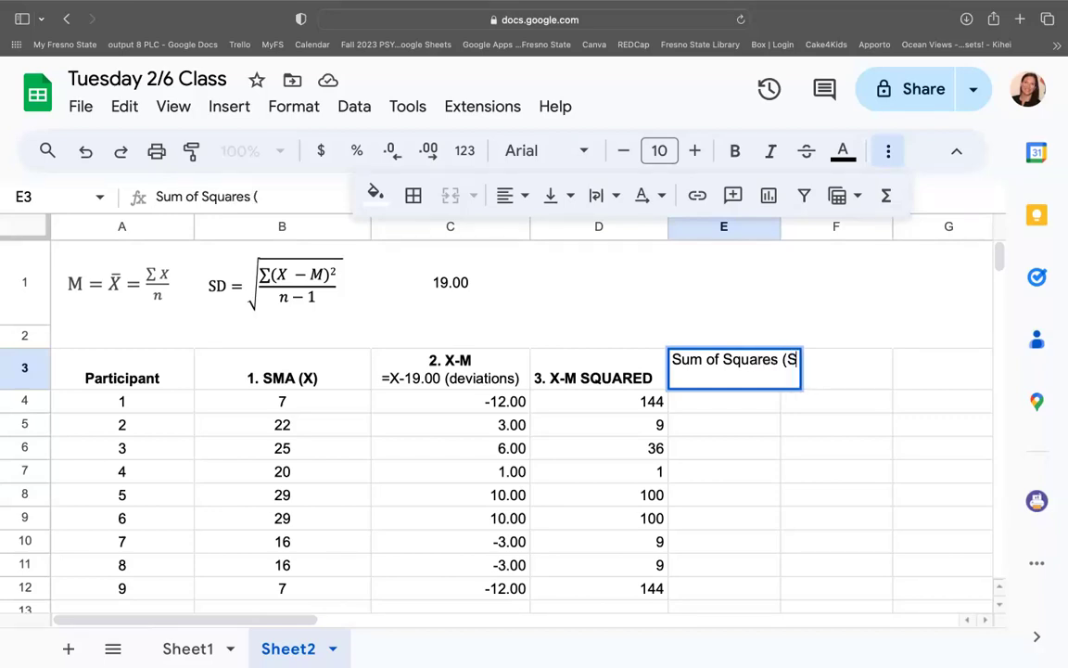
pyautogui.click(683, 370)
pyautogui.write('4.')
pyautogui.press('Return')
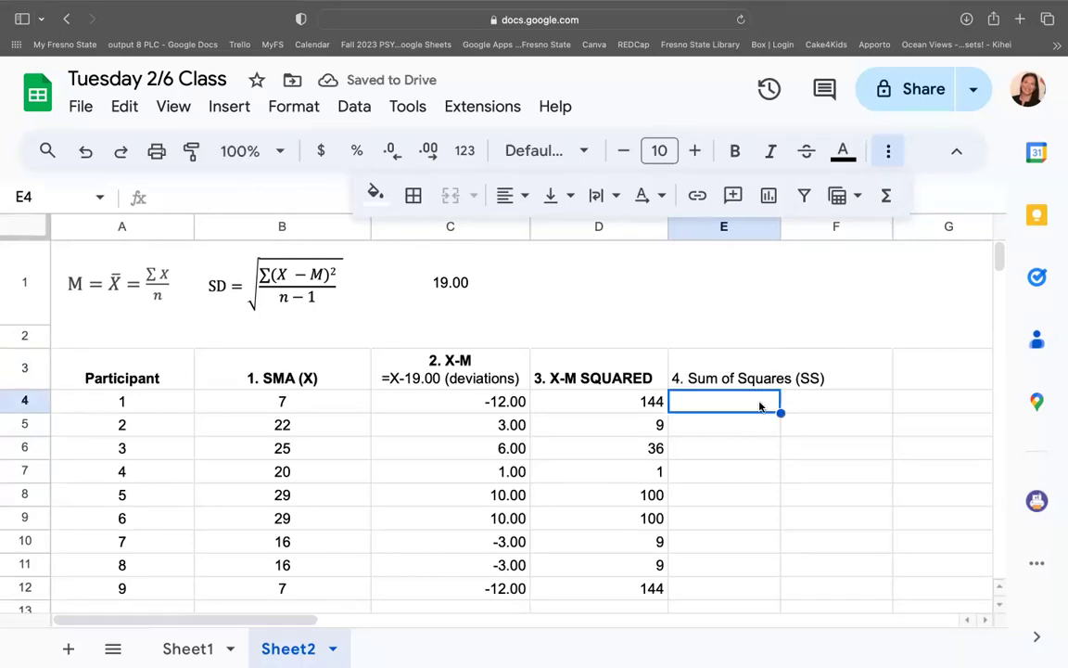
# Make the E3 header bold and widen column E so the full heading fits.
pyautogui.doubleClick(780, 227)
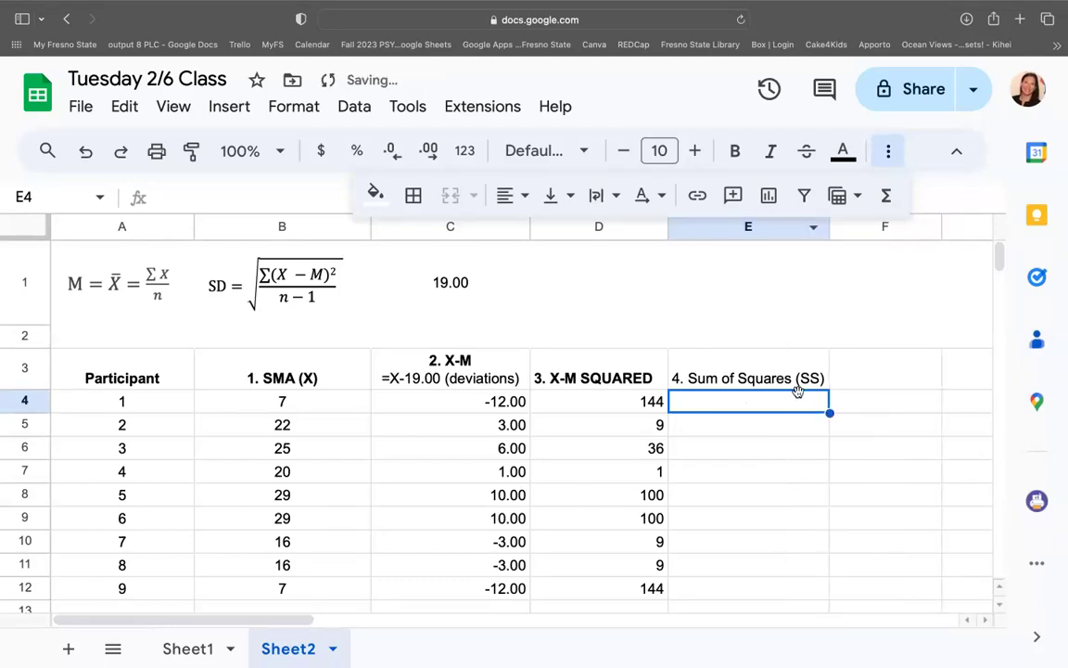
pyautogui.click(756, 374)
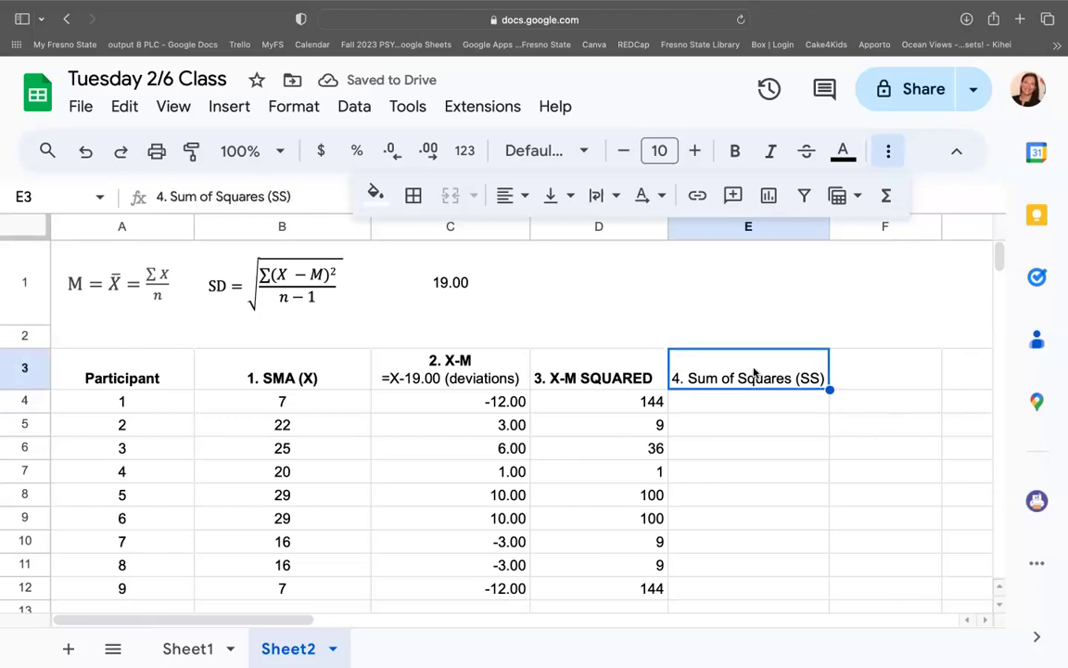
pyautogui.click(732, 408)
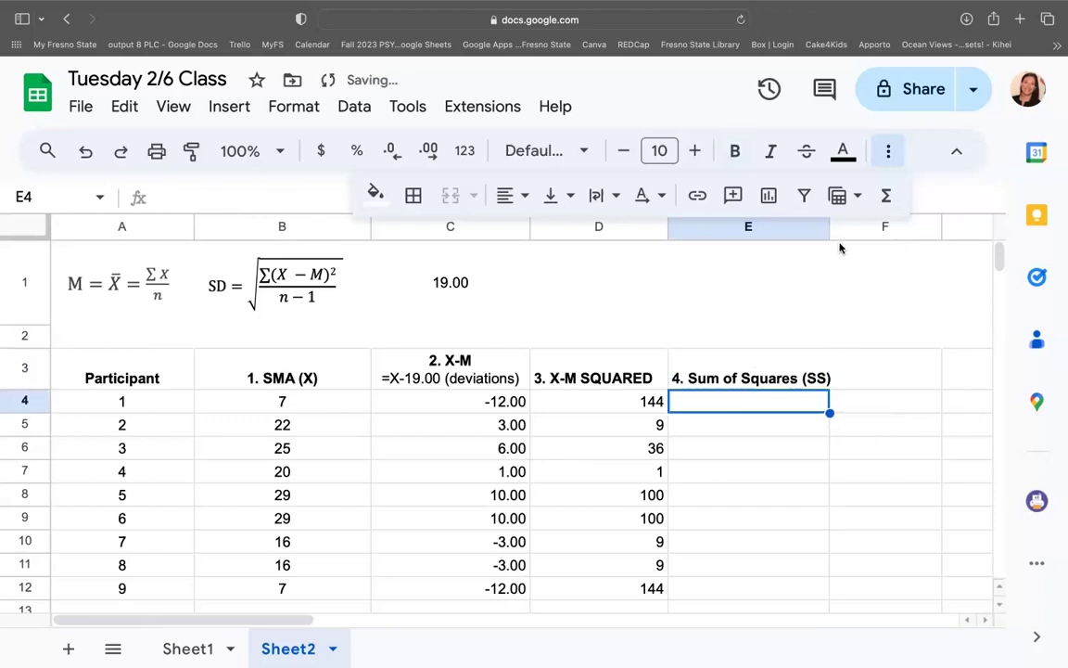
pyautogui.moveTo(829, 228); pyautogui.dragTo(836, 228)
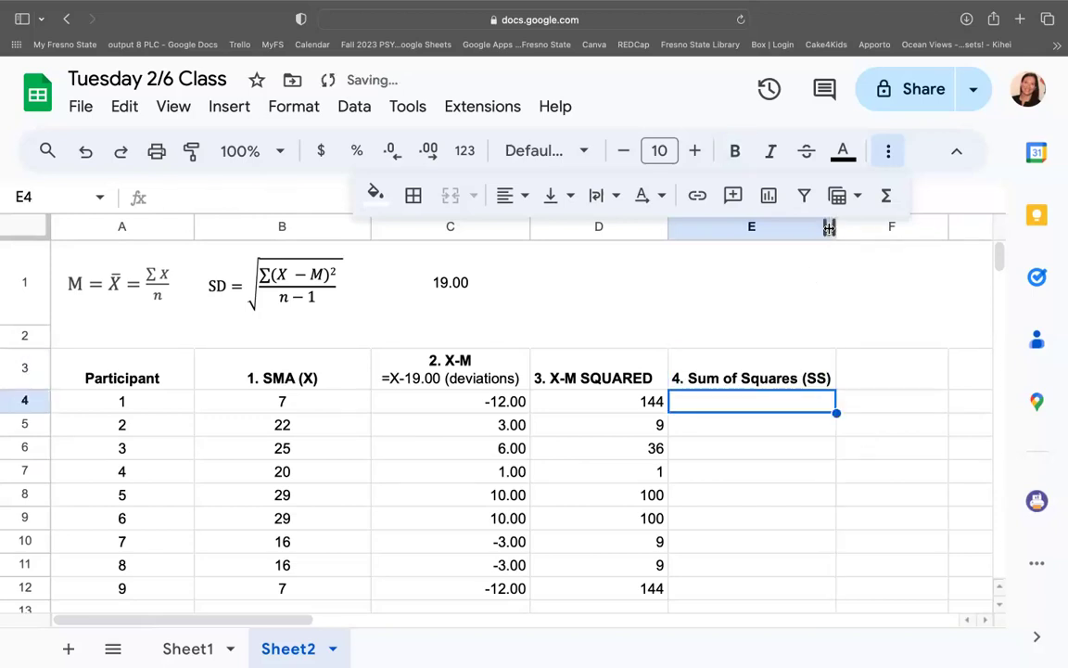
# Calculate the sum of the squared deviations in E4 with =sum(D4:D12) and reject the suggested autofill for the cells below.
pyautogui.moveTo(651, 400); pyautogui.dragTo(652, 589)
pyautogui.click(739, 402)
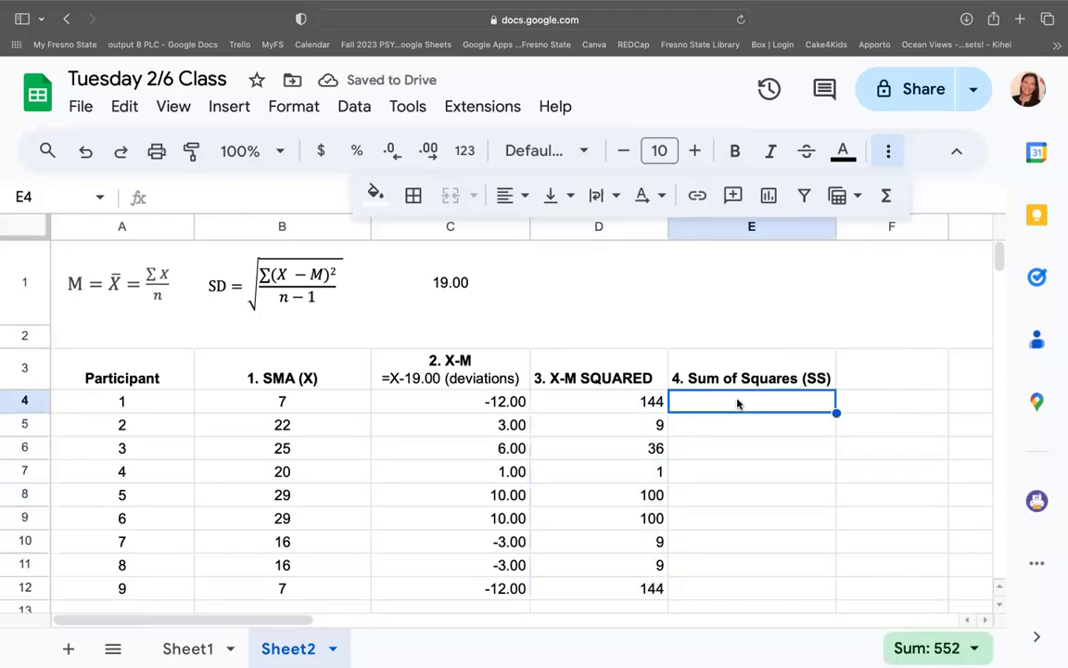
pyautogui.write('=')
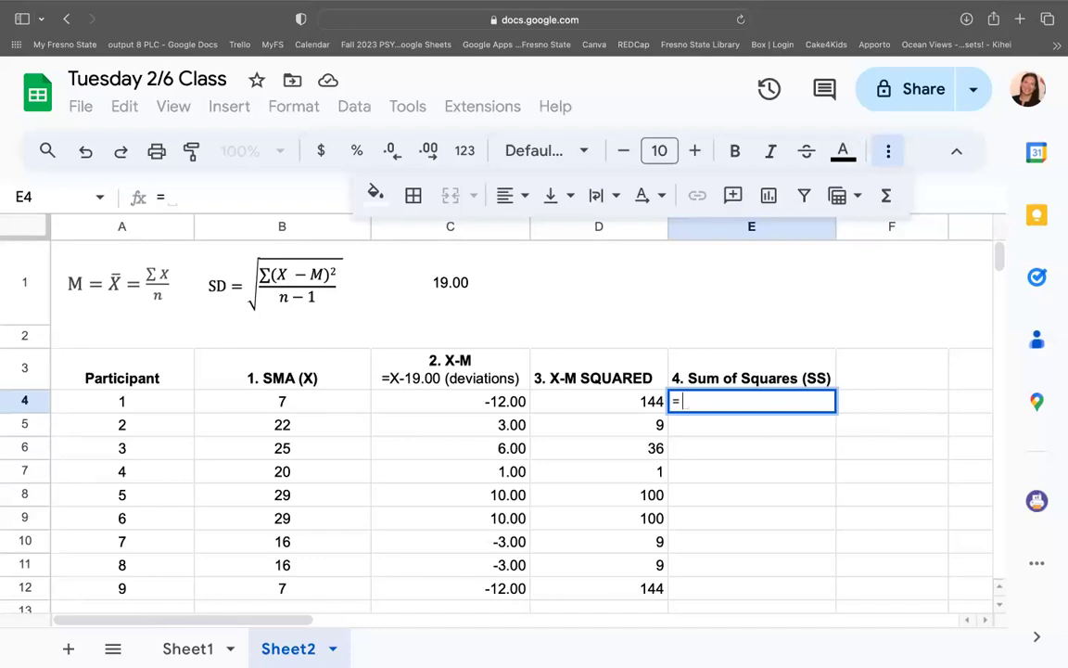
pyautogui.write('sum')
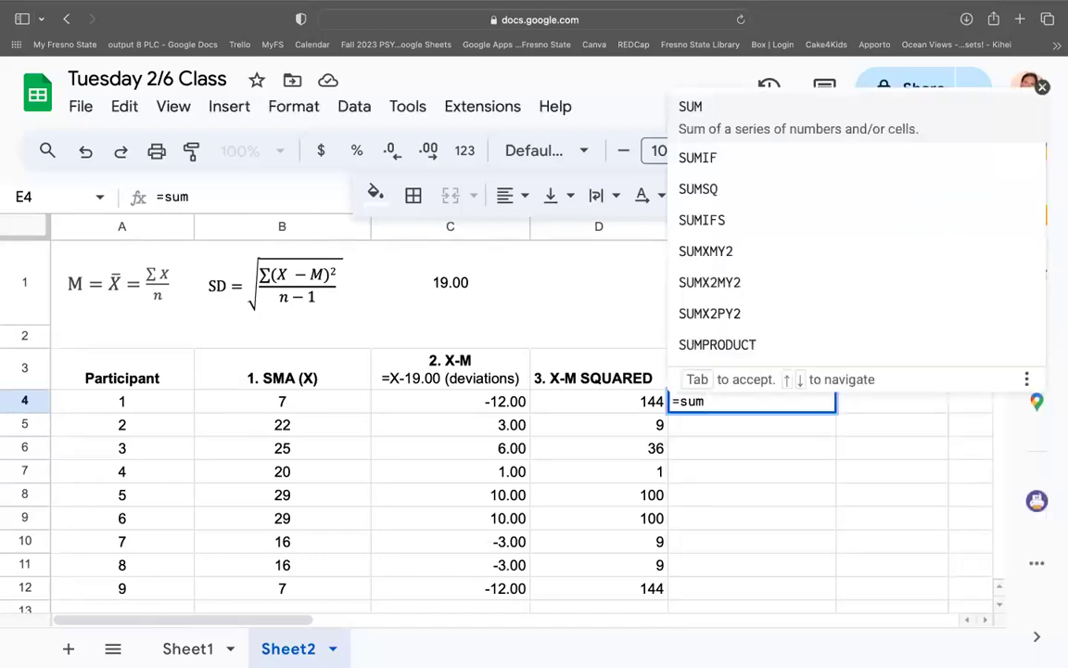
pyautogui.write('(')
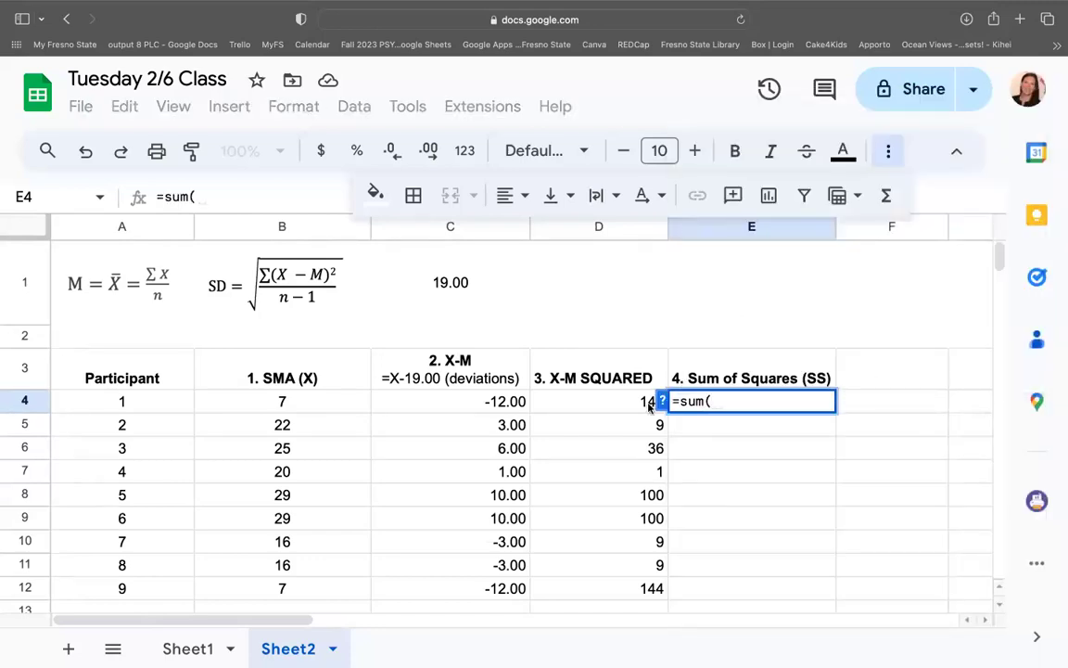
pyautogui.moveTo(637, 409); pyautogui.dragTo(631, 597)
pyautogui.write(')')
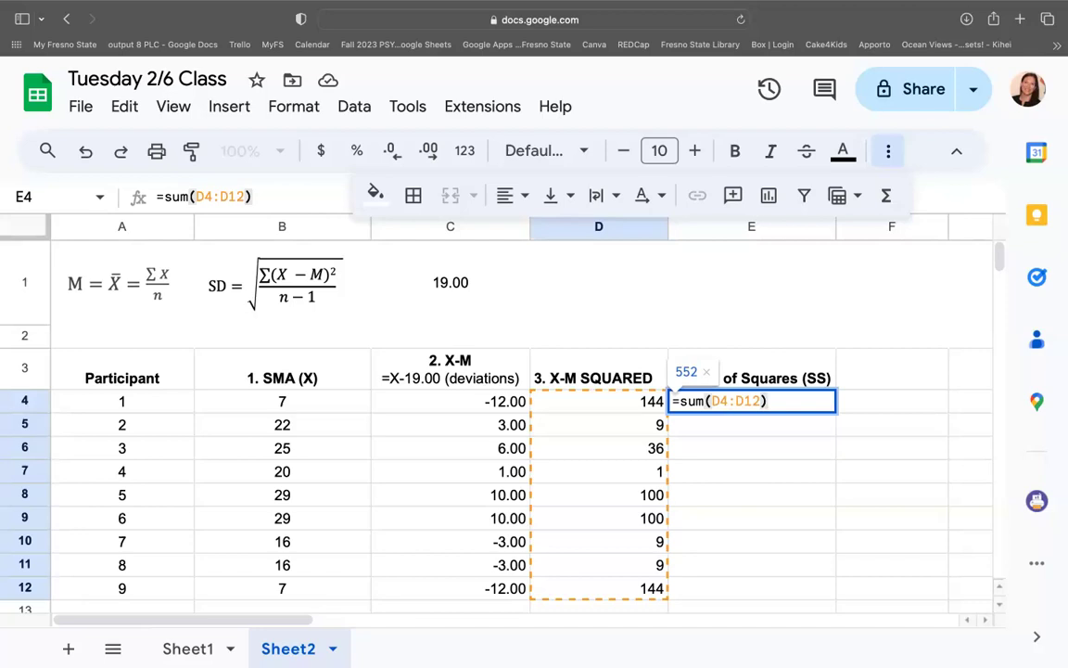
pyautogui.press('Return')
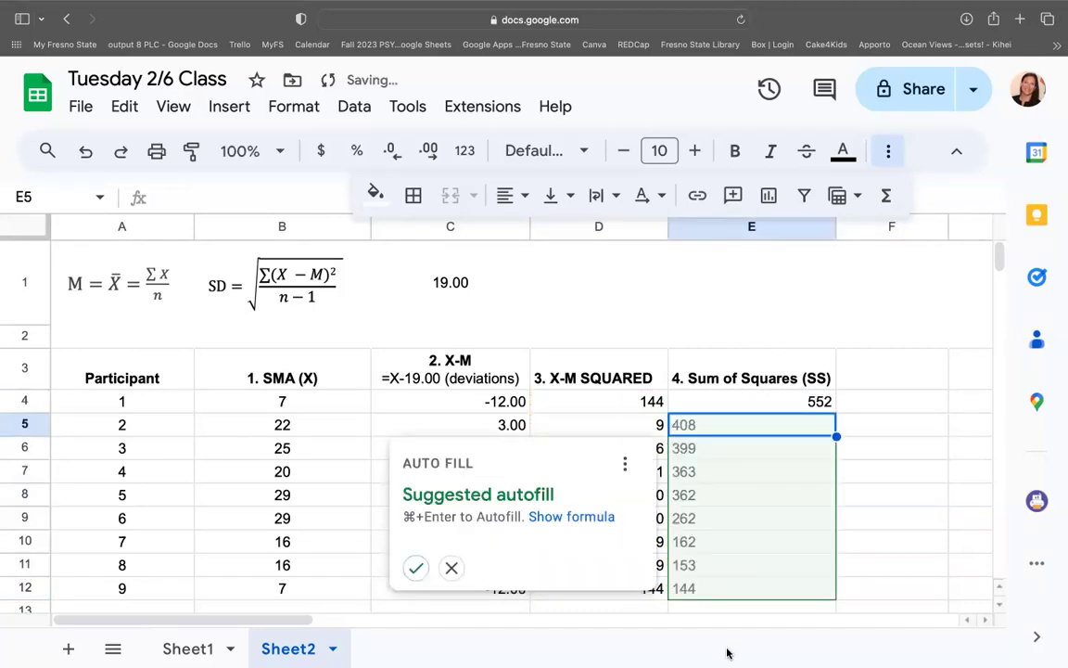
pyautogui.click(452, 567)
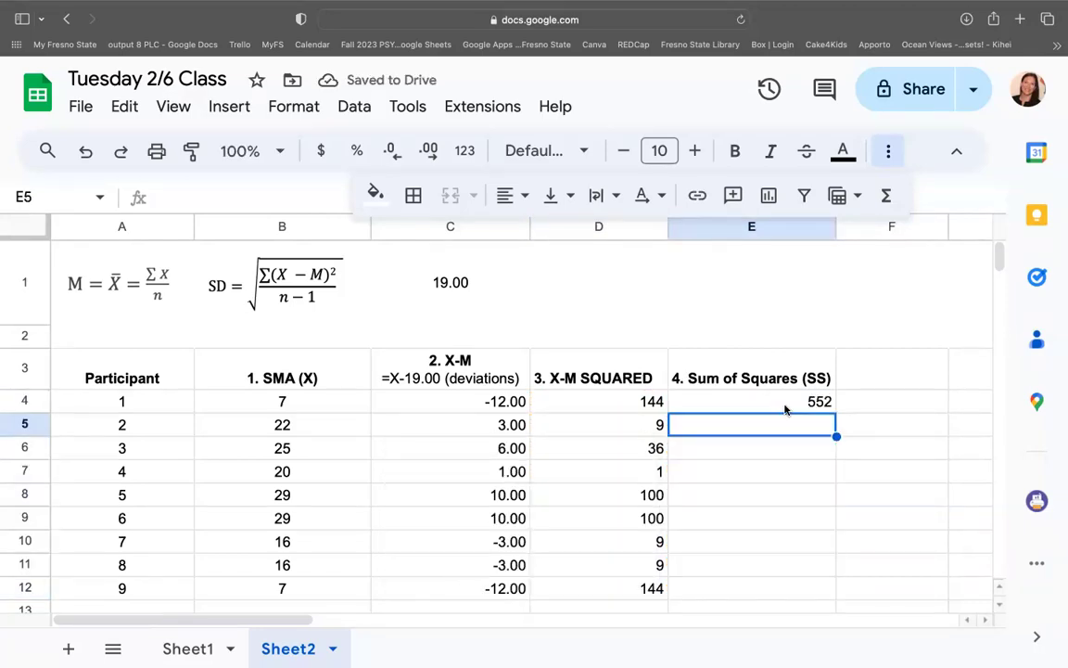
# Check the sum of squares in E4 against the squared deviations in D4:D12.
pyautogui.click(812, 401)
pyautogui.click(805, 429)
pyautogui.click(815, 400)
pyautogui.moveTo(639, 405); pyautogui.dragTo(651, 588)
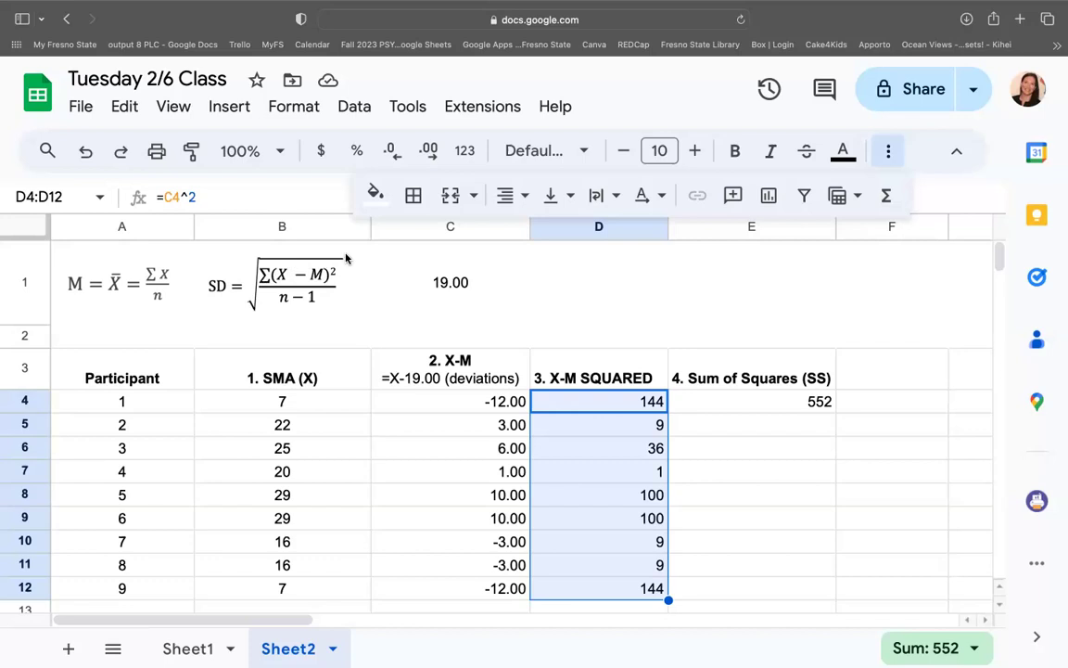
# Enter the label "5. Divide SS by n-1" in cell E6 and make it bold.
pyautogui.click(706, 450)
pyautogui.write('5')
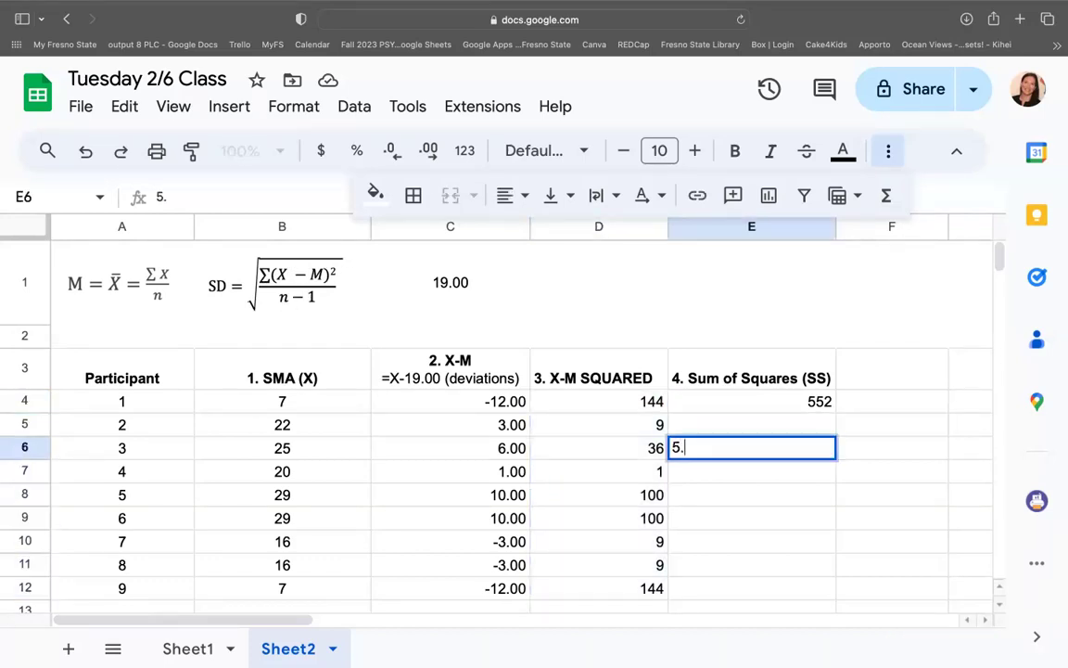
pyautogui.write('. Dvid')
pyautogui.press('BackSpace')
pyautogui.press('BackSpace')
pyautogui.press('BackSpace')
pyautogui.write('ivide SS')
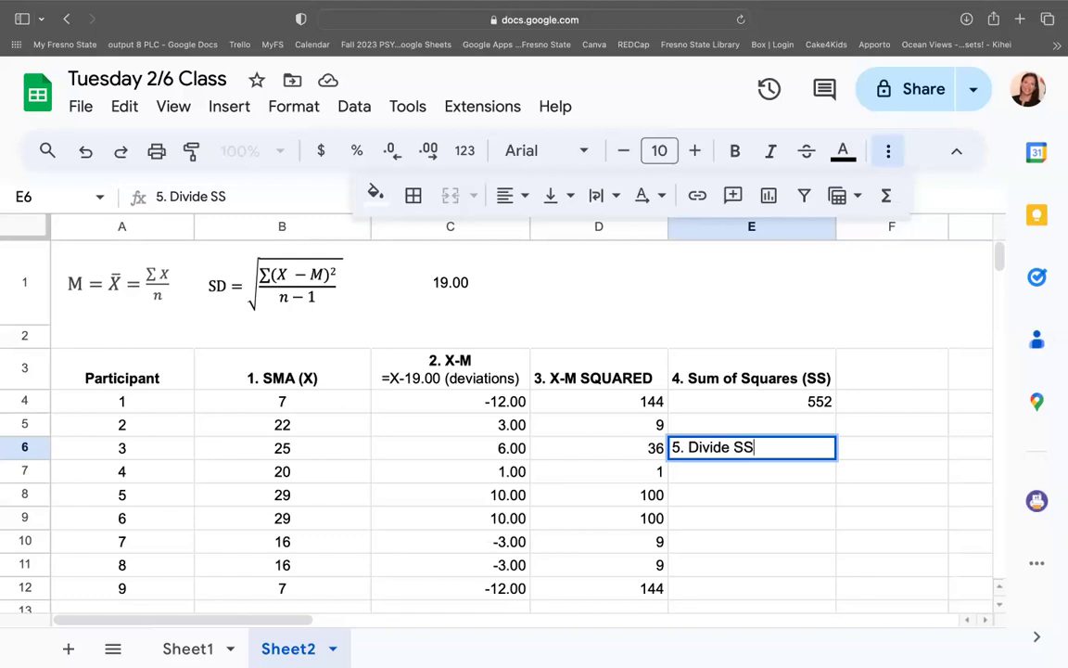
pyautogui.write(' by n-1')
pyautogui.press('Return')
pyautogui.click(759, 450)
pyautogui.hotkey('ctrl', 'b')
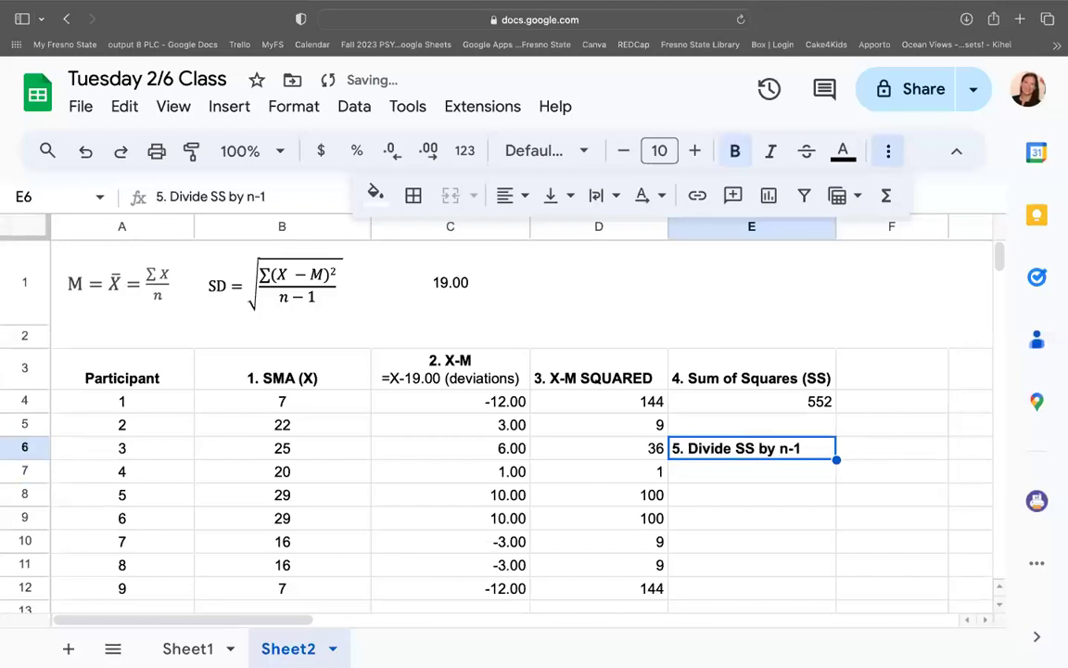
pyautogui.press('Return')
# Check the participant count in A4:A12 and divide the sum of squares by n-1 in E7 with the formula =E4/8.
pyautogui.click(147, 404)
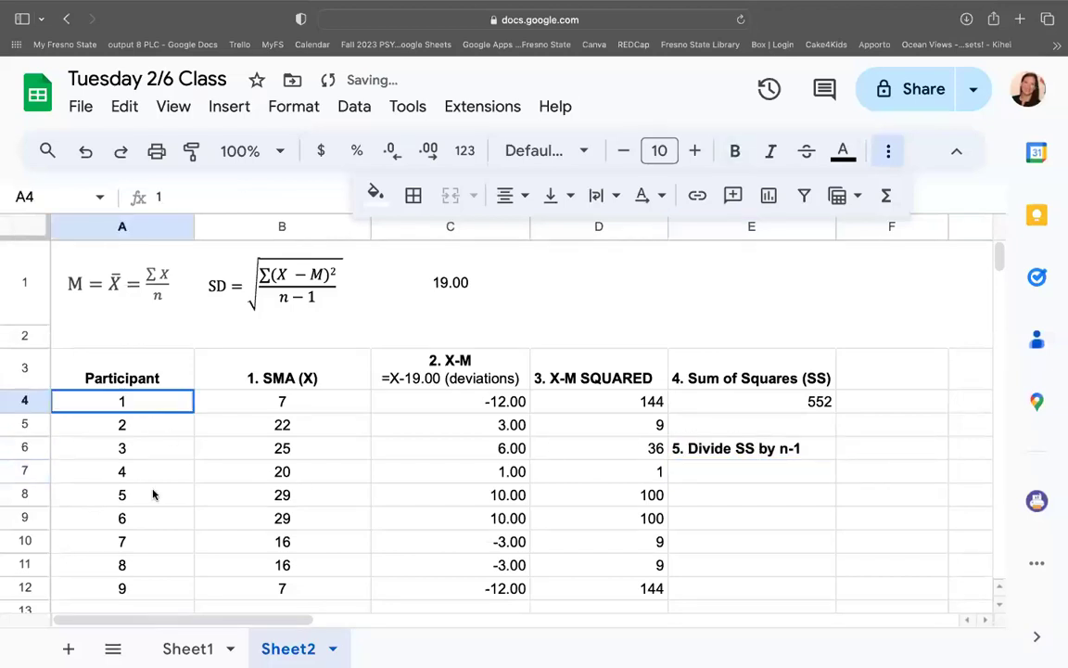
pyautogui.keyDown('shift'); pyautogui.click(151, 588); pyautogui.keyUp('shift')
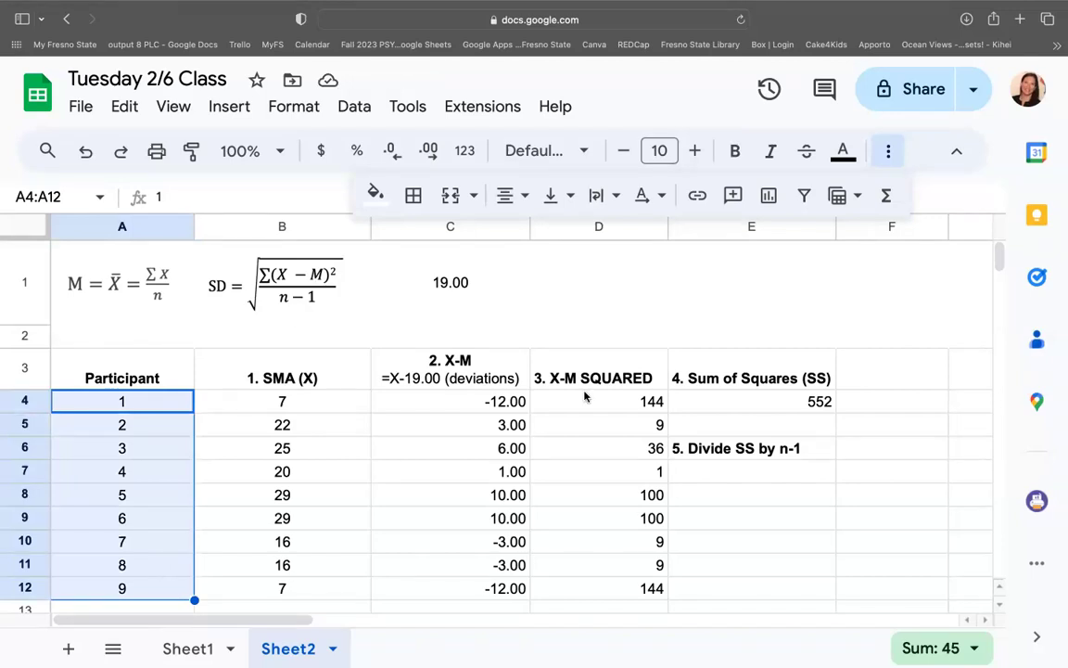
pyautogui.click(797, 468)
pyautogui.write('=')
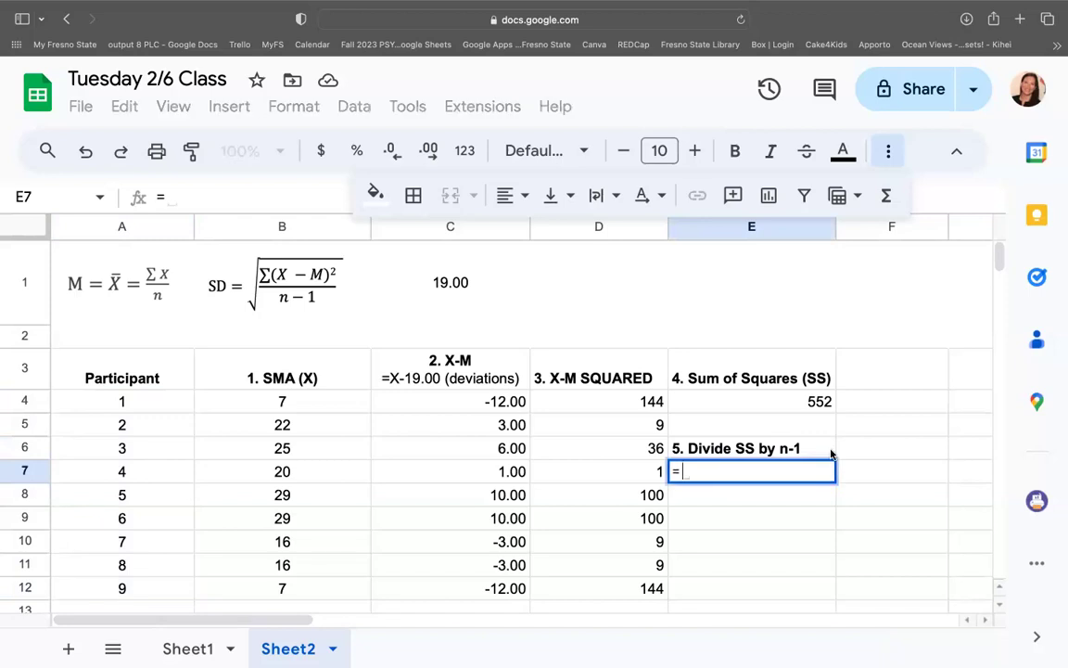
pyautogui.click(810, 401)
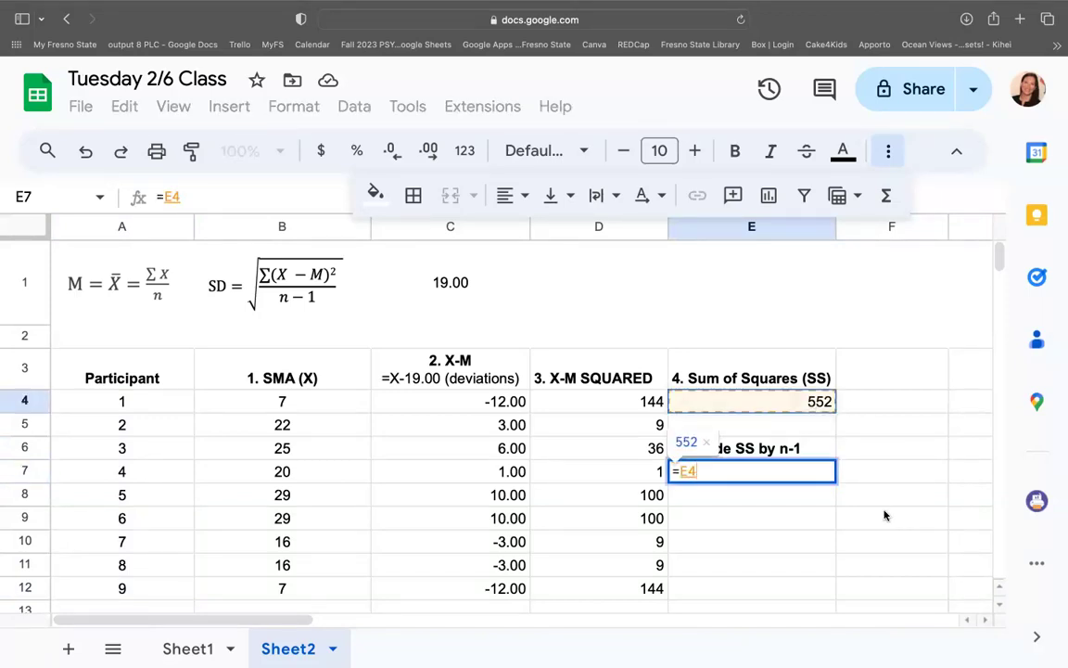
pyautogui.write('/')
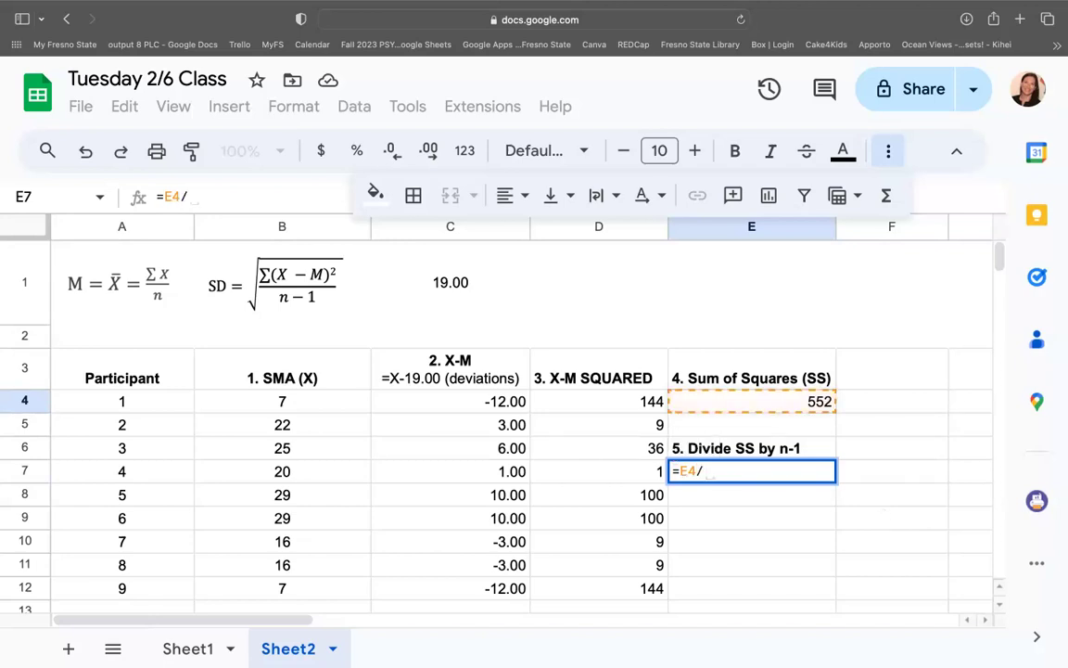
pyautogui.write('8')
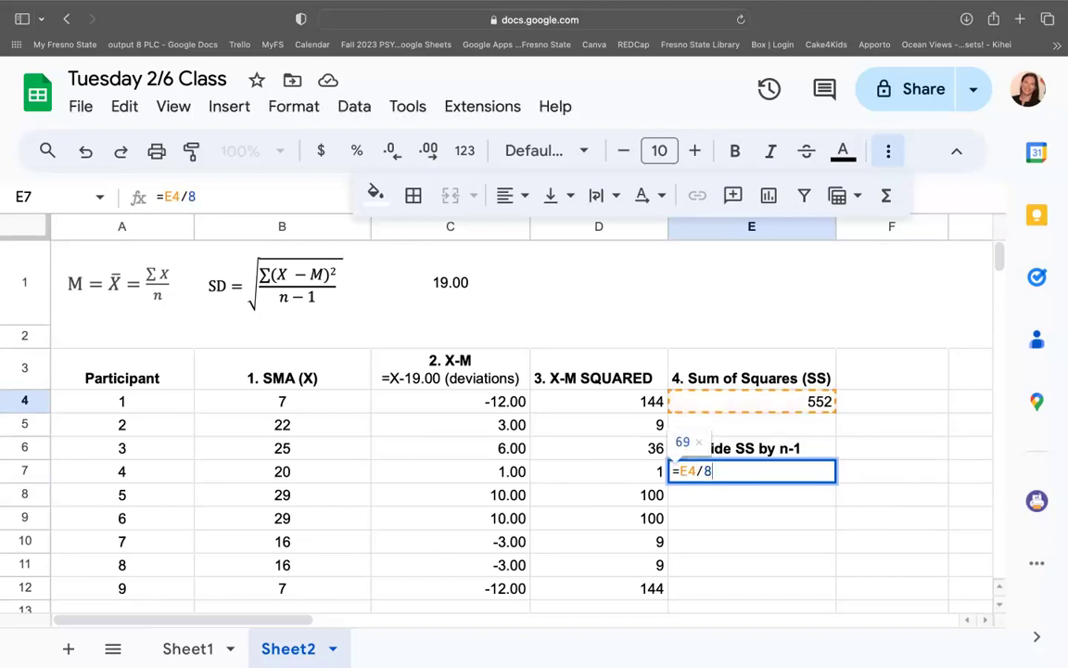
pyautogui.press('Return')
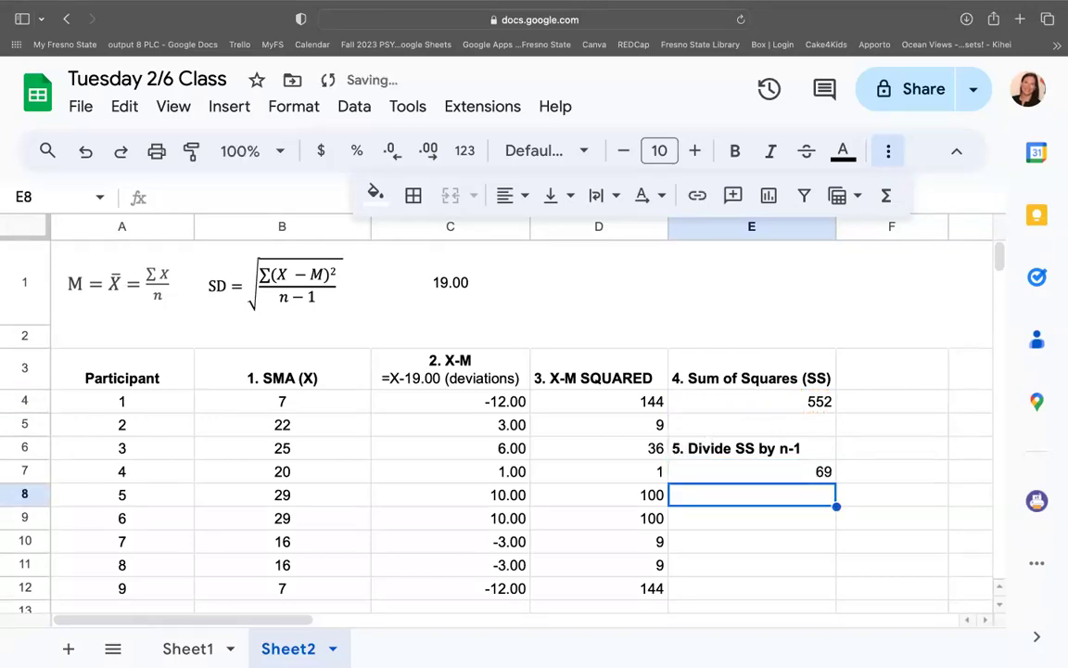
# Extend the label in E6 to read "5. Divide SS by n-1 = VARIANCE".
pyautogui.click(813, 474)
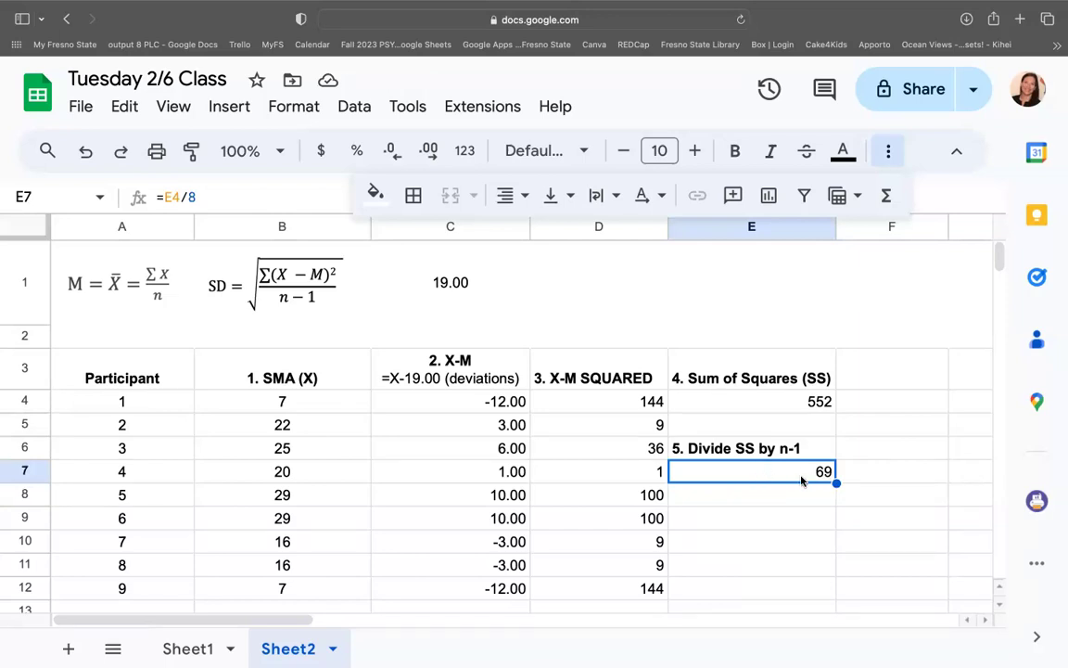
pyautogui.click(811, 434)
pyautogui.doubleClick(812, 449)
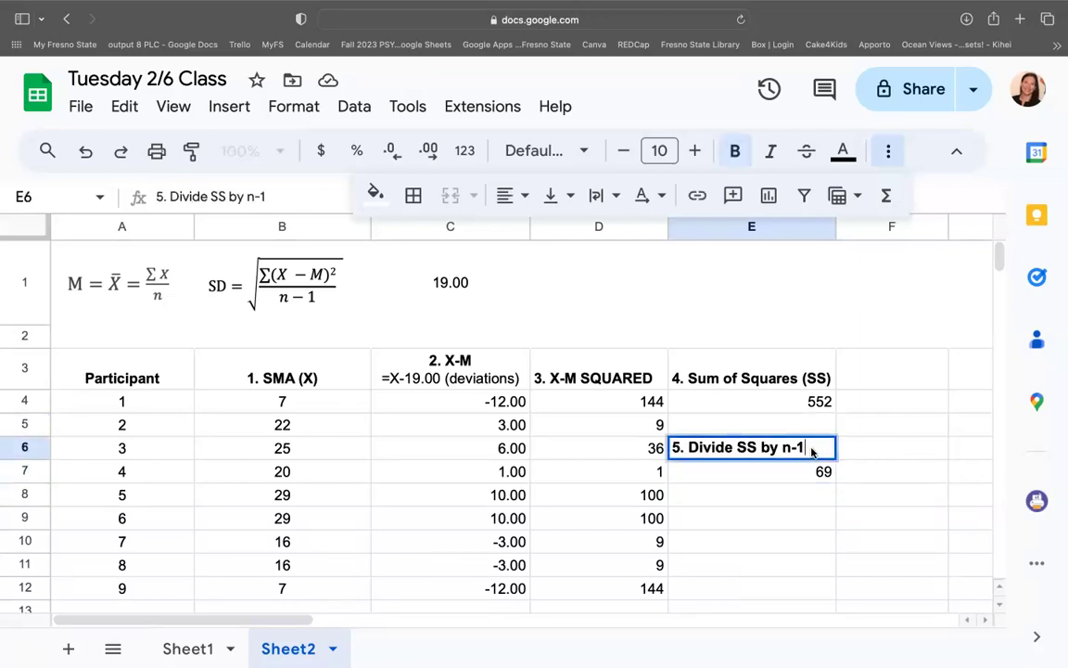
pyautogui.write('= VARI')
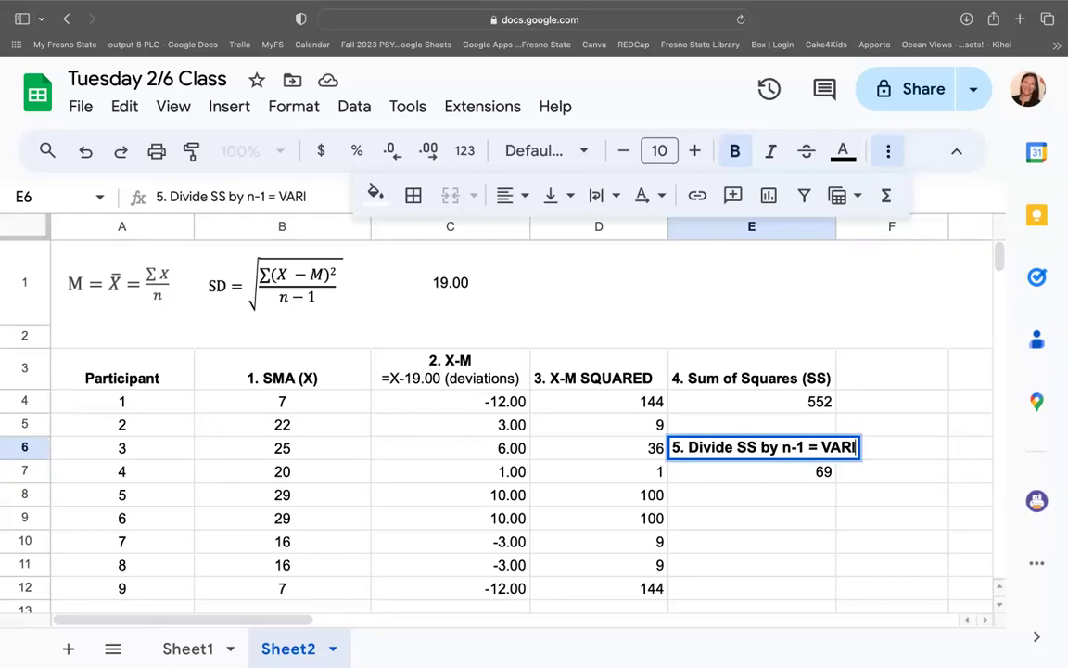
pyautogui.write('ANCE')
pyautogui.press('Return')
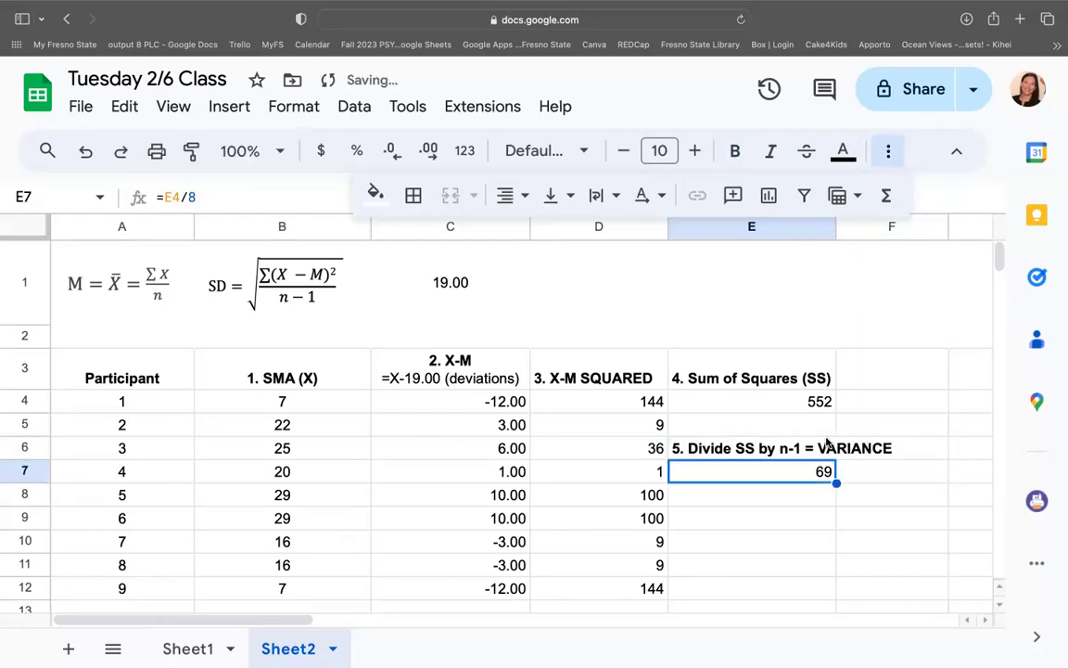
# Wrap the text of the variance label in E6 so it stays within the column.
pyautogui.click(826, 441)
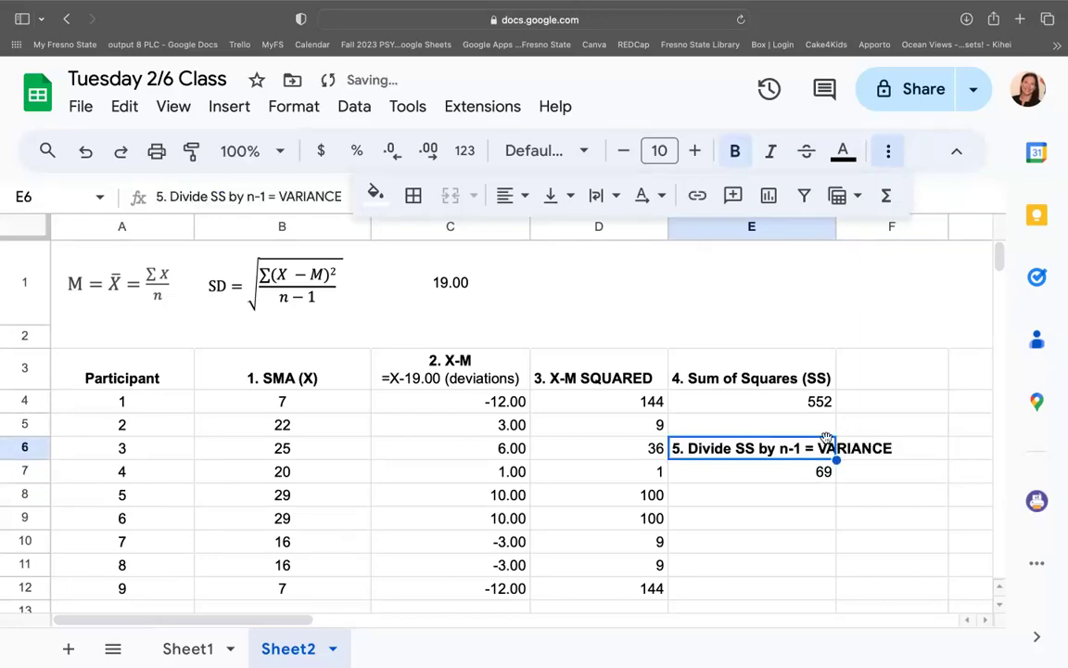
pyautogui.click(613, 196)
pyautogui.click(634, 238)
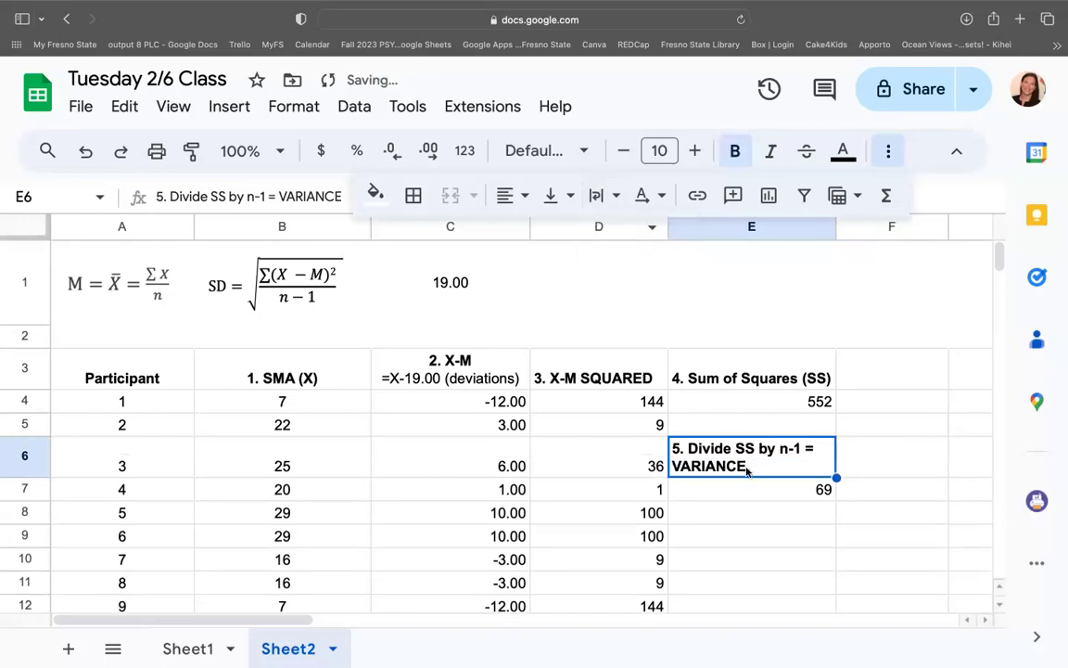
pyautogui.click(735, 515)
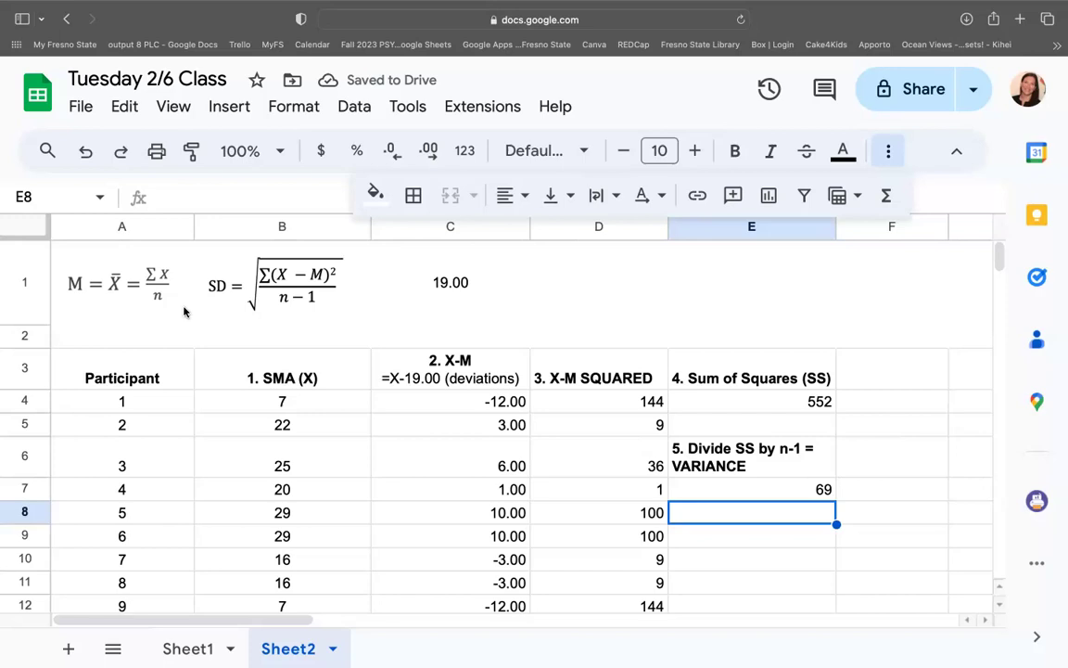
# Delete the empty row 2 between the formulas and the table headers.
pyautogui.click(26, 334)
pyautogui.rightClick(28, 332)
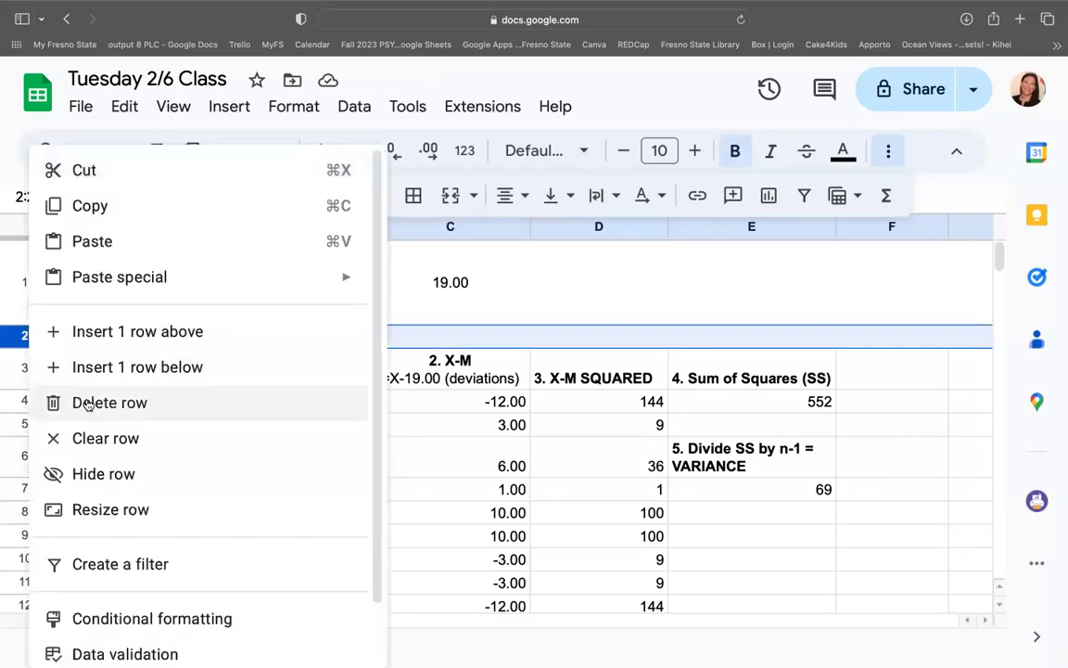
pyautogui.click(141, 401)
# Enter the label "6. Square root the variance" in cell E8.
pyautogui.click(762, 500)
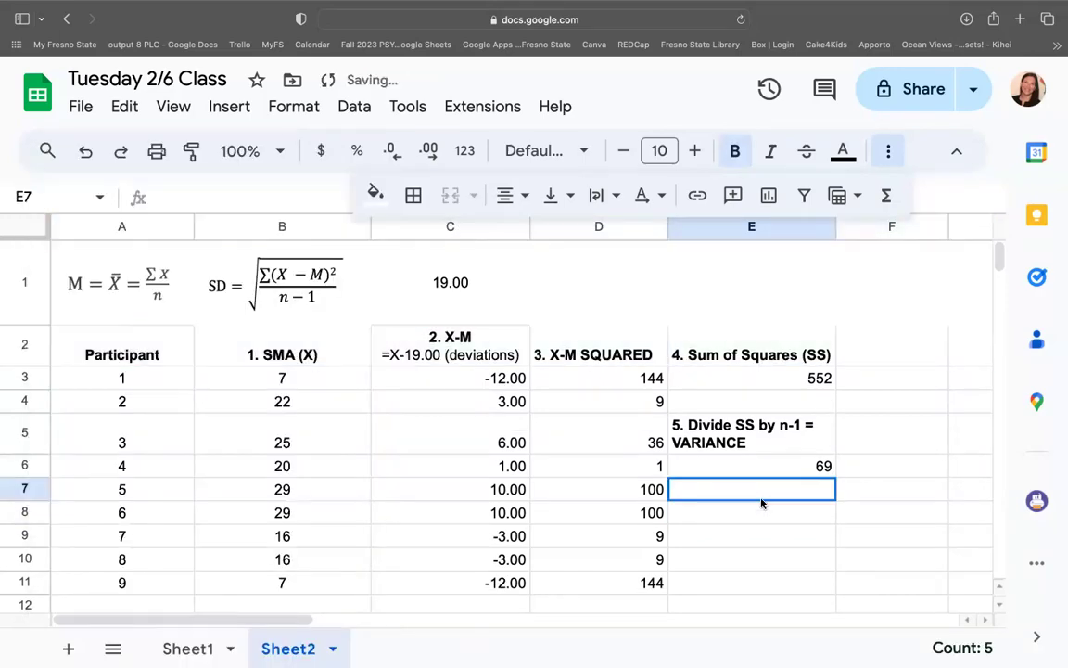
pyautogui.click(735, 511)
pyautogui.write('6.')
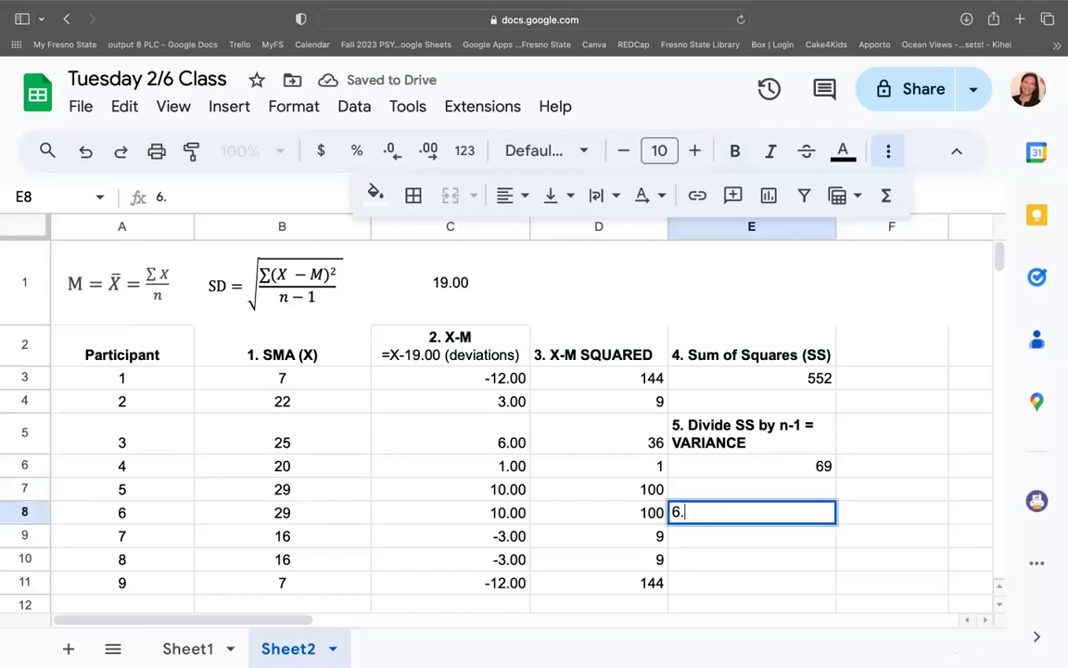
pyautogui.write(' Square toot')
pyautogui.press('BackSpace')
pyautogui.press('BackSpace')
pyautogui.press('BackSpace')
pyautogui.press('BackSpace')
pyautogui.write('root ')
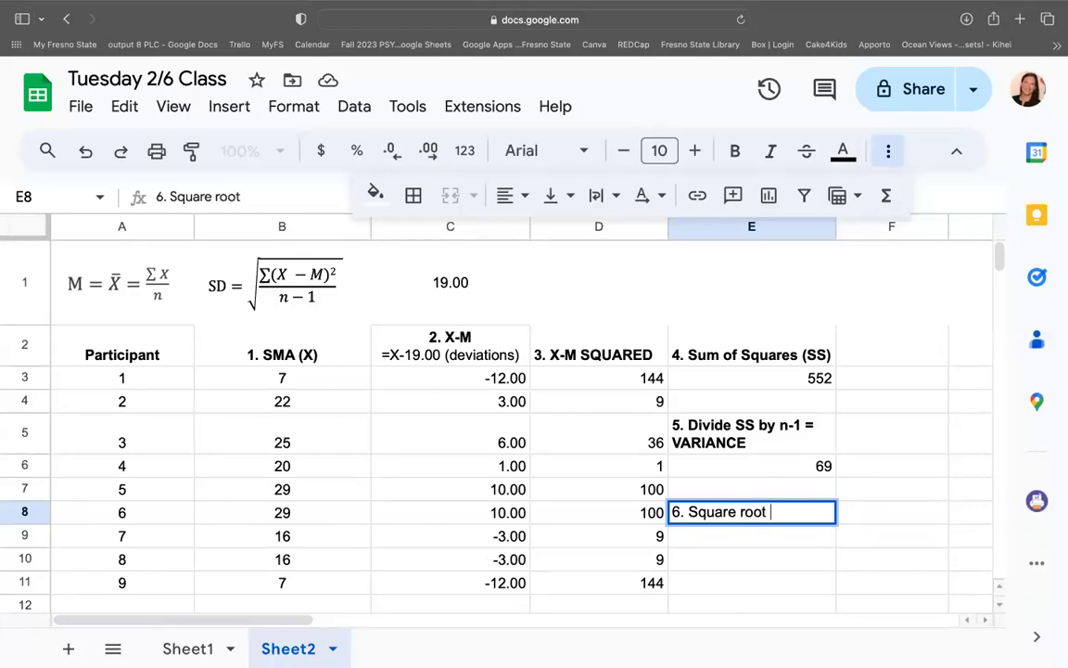
pyautogui.write('the variance =')
pyautogui.press('BackSpace')
pyautogui.press('BackSpace')
pyautogui.press('Return')
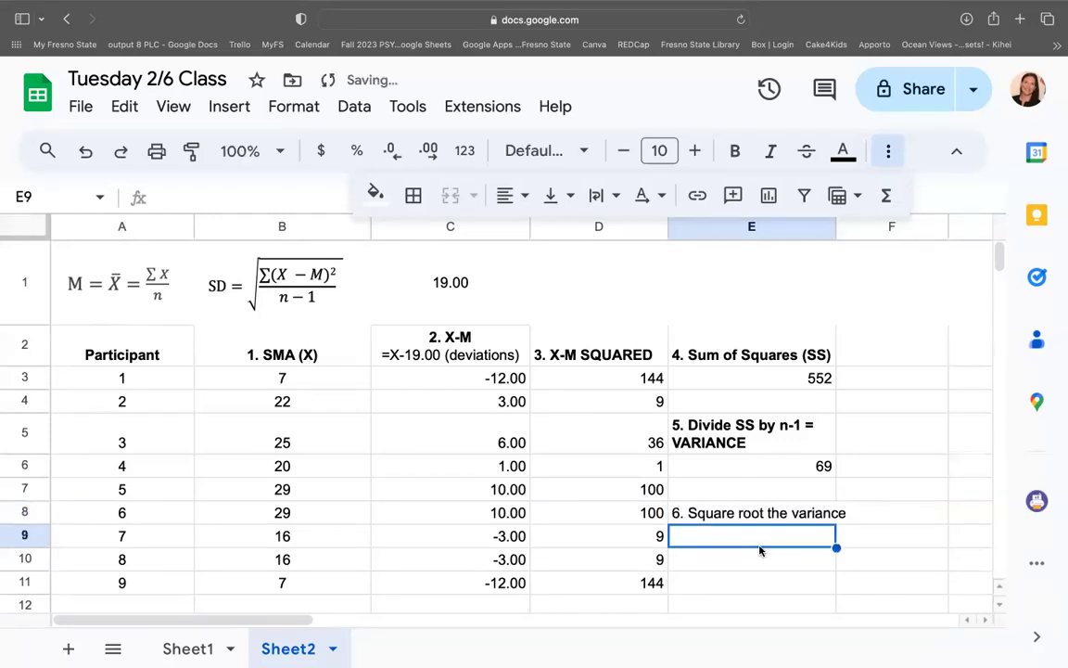
# Make the E8 label bold and widen column E to fit it.
pyautogui.click(742, 517)
pyautogui.press('super+b')
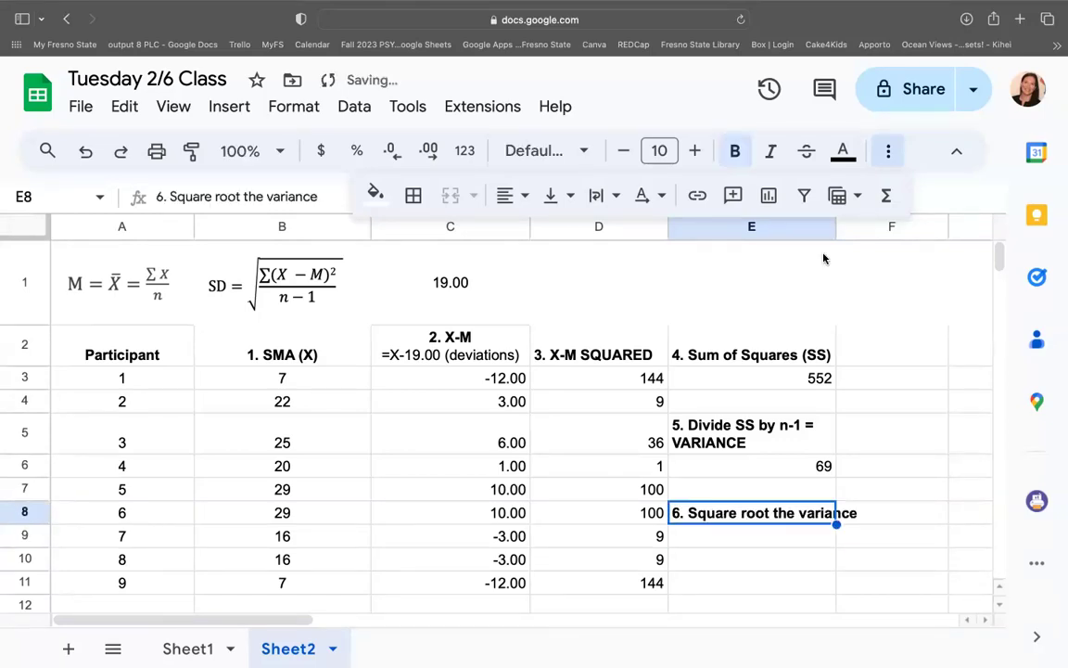
pyautogui.doubleClick(836, 226)
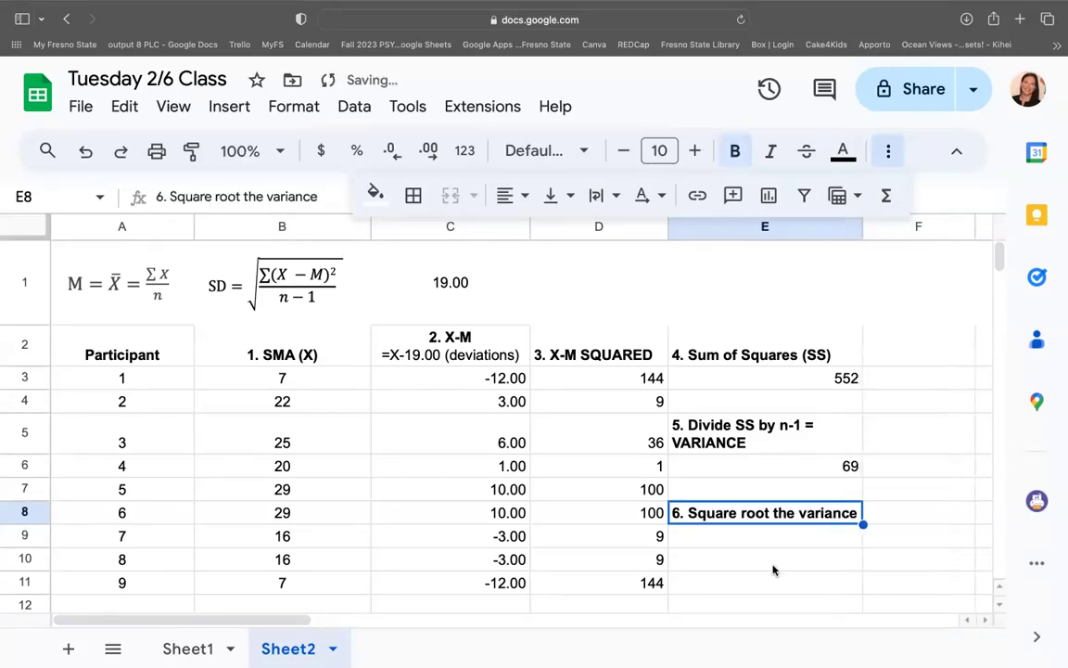
# Calculate the standard deviation in E9 with the formula =sqrt(E6) and dismiss the autofill suggestion.
pyautogui.click(732, 542)
pyautogui.write('=')
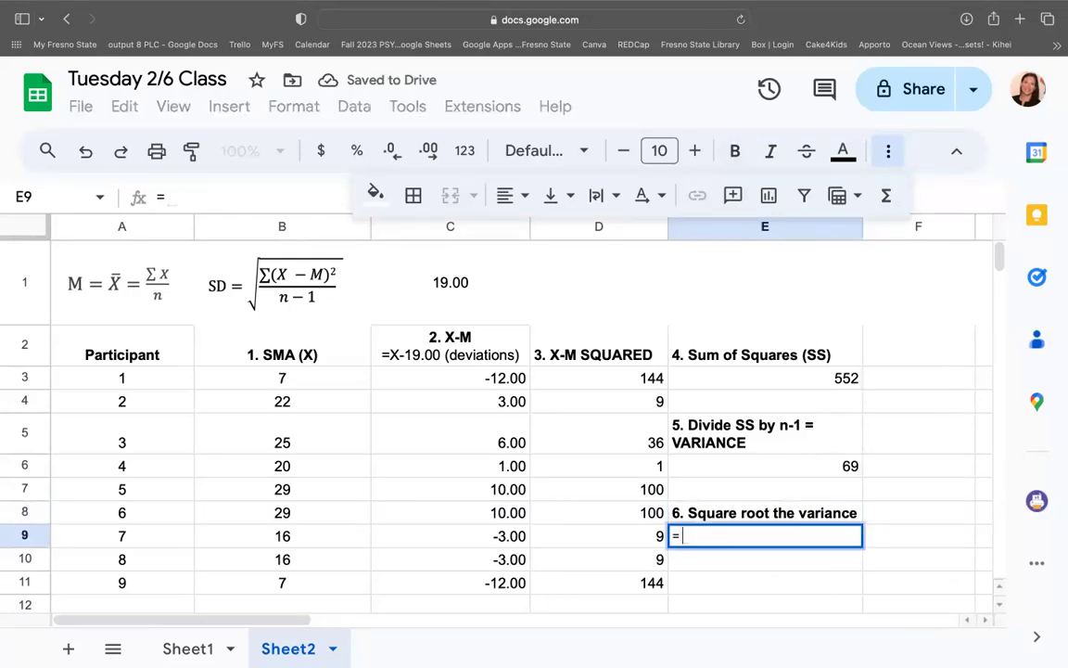
pyautogui.write('sqrt')
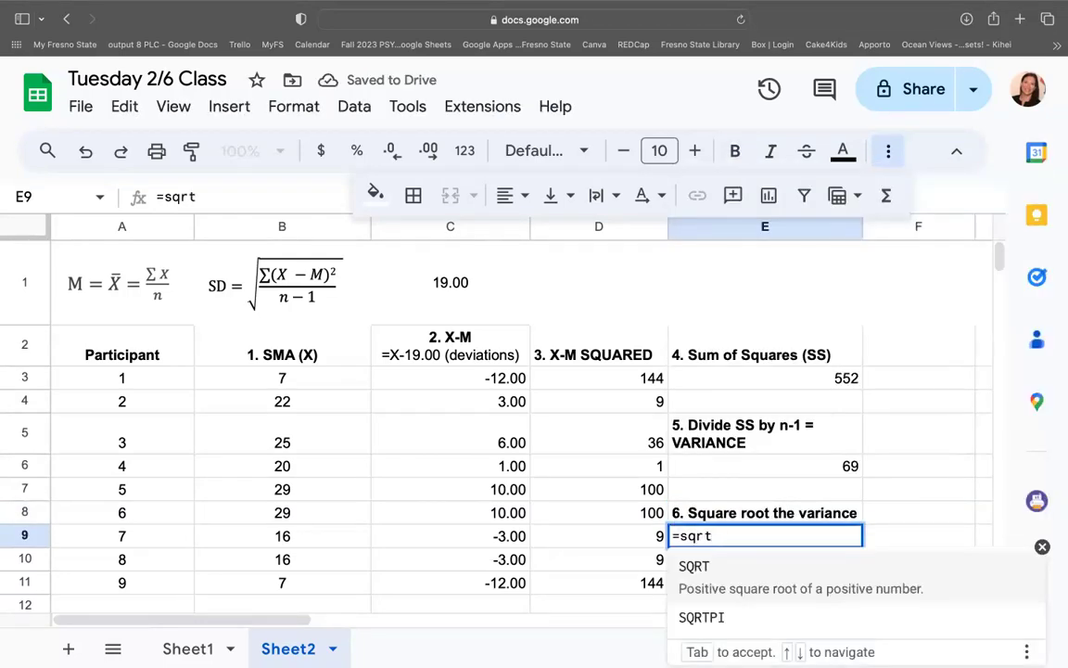
pyautogui.write('(')
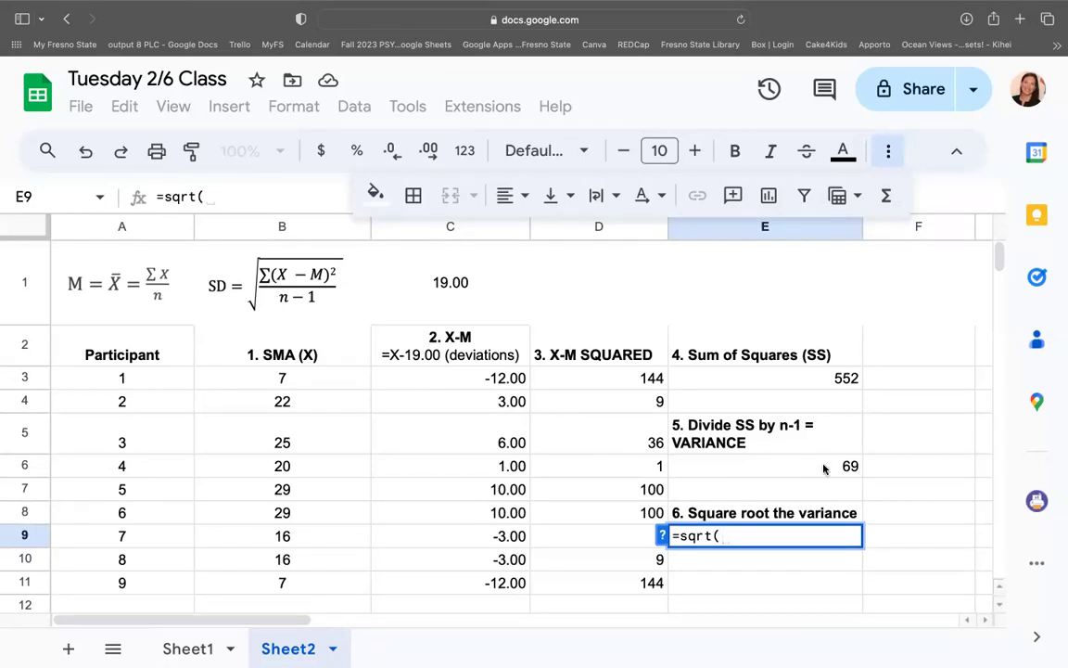
pyautogui.click(824, 469)
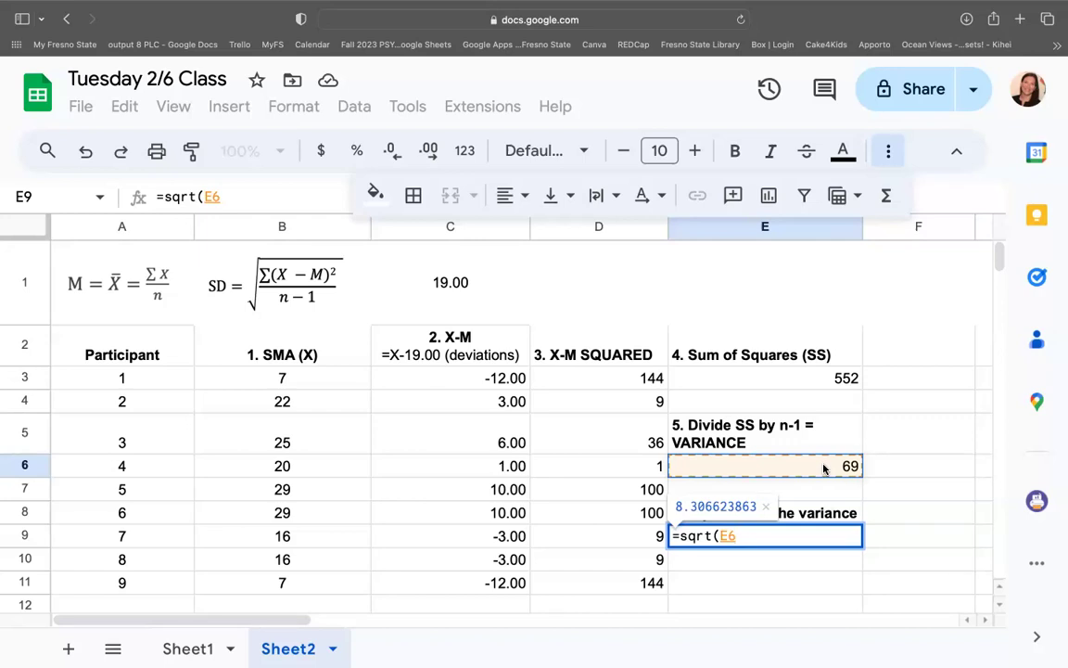
pyautogui.write(')')
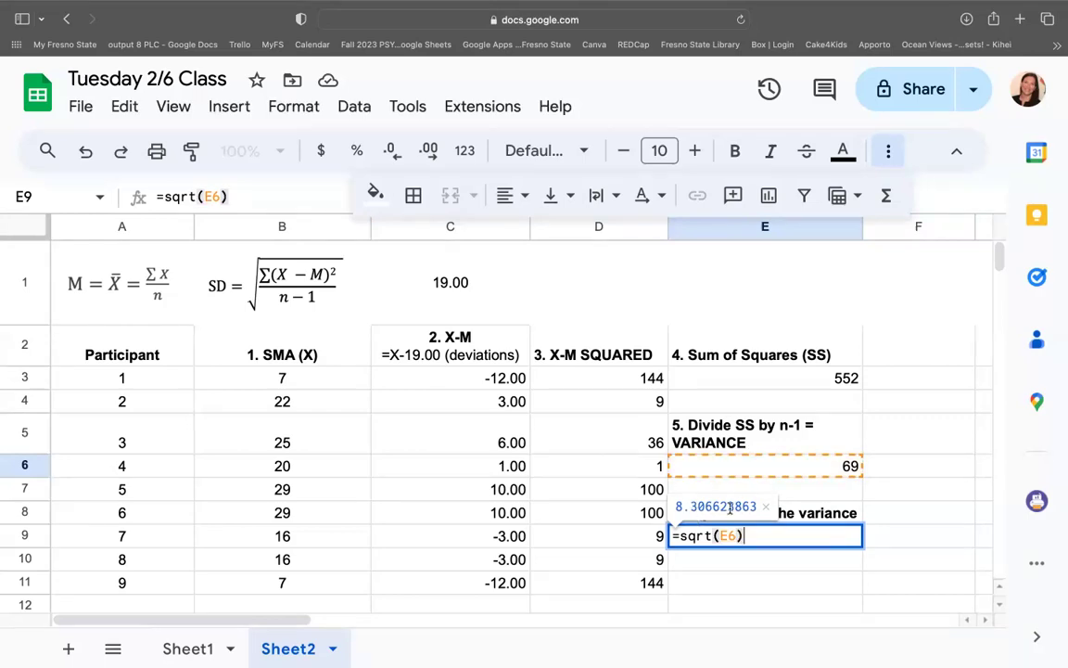
pyautogui.press('Return')
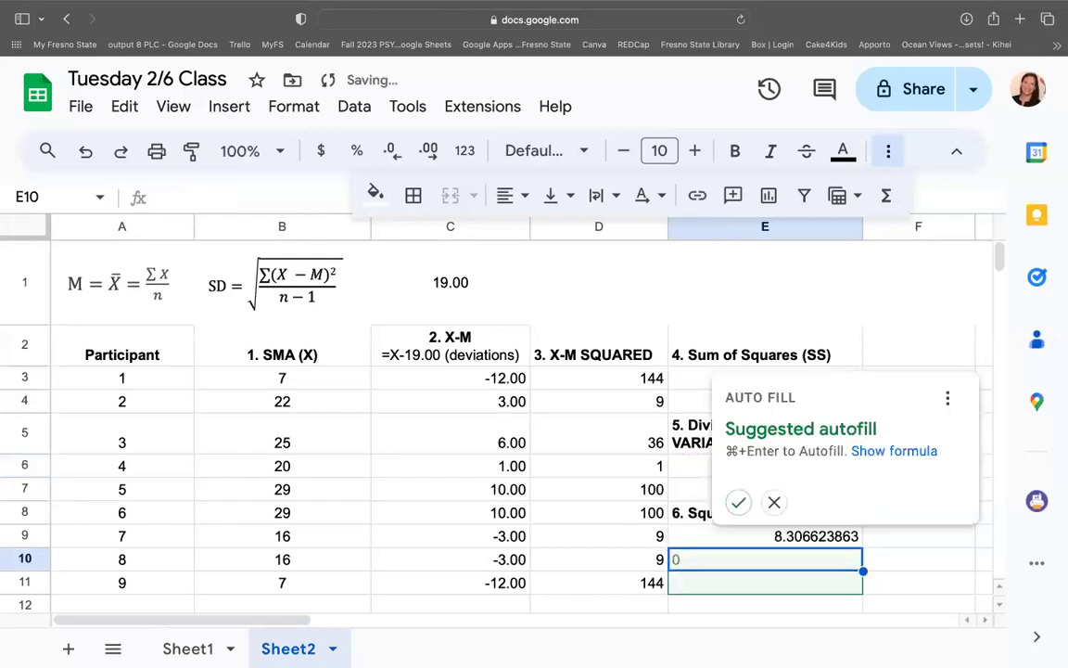
pyautogui.click(774, 499)
# Highlight the square root result in E9 with a yellow fill.
pyautogui.click(784, 538)
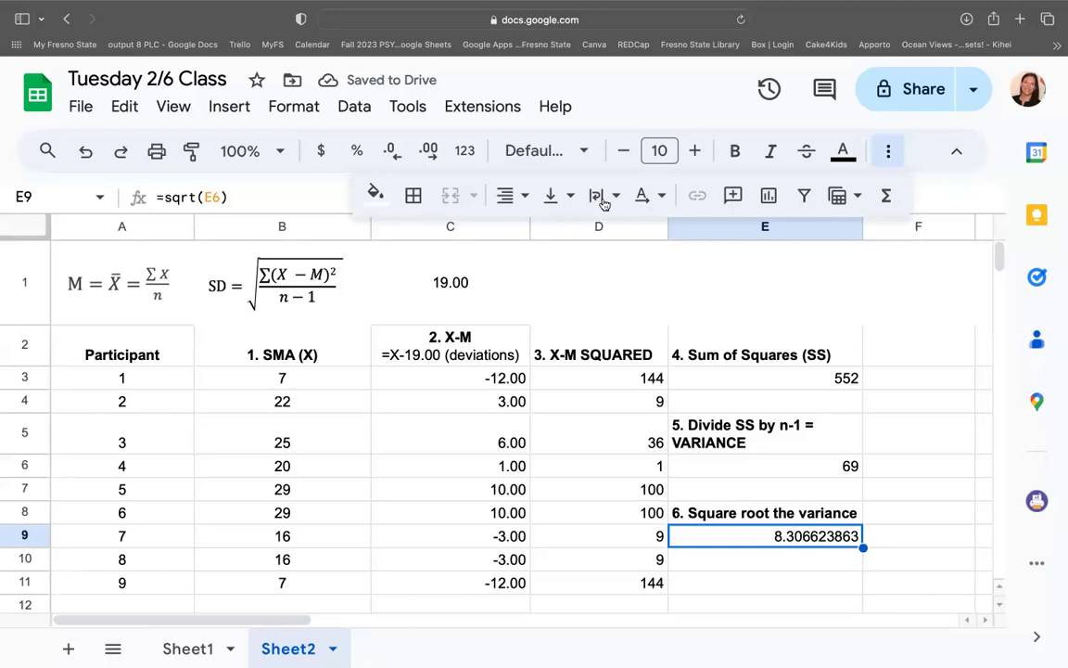
pyautogui.click(375, 196)
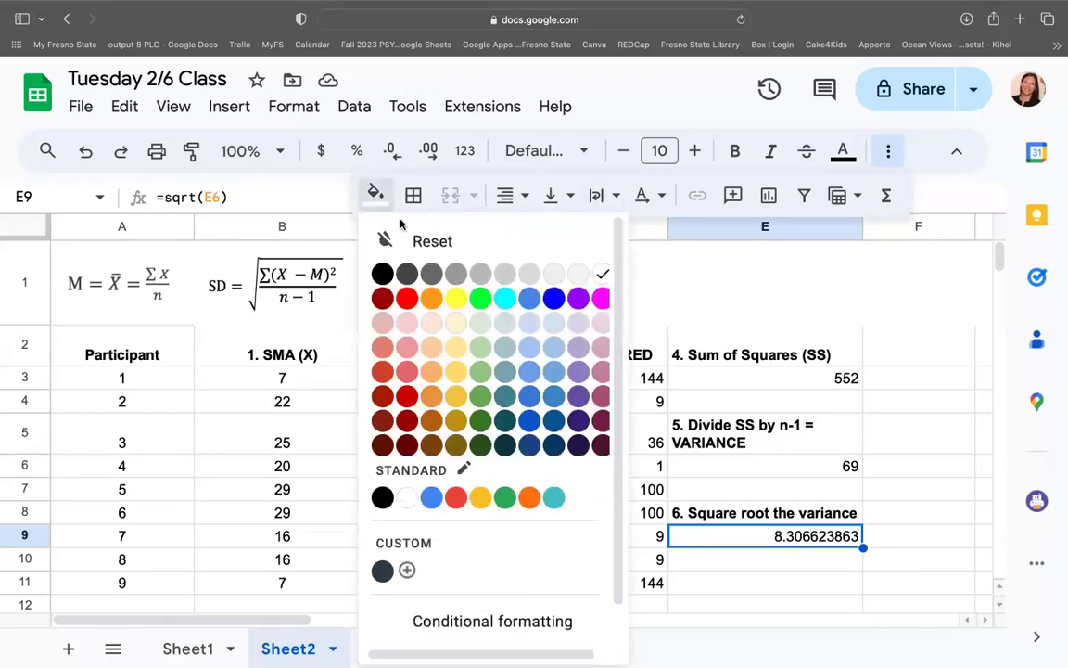
pyautogui.click(458, 299)
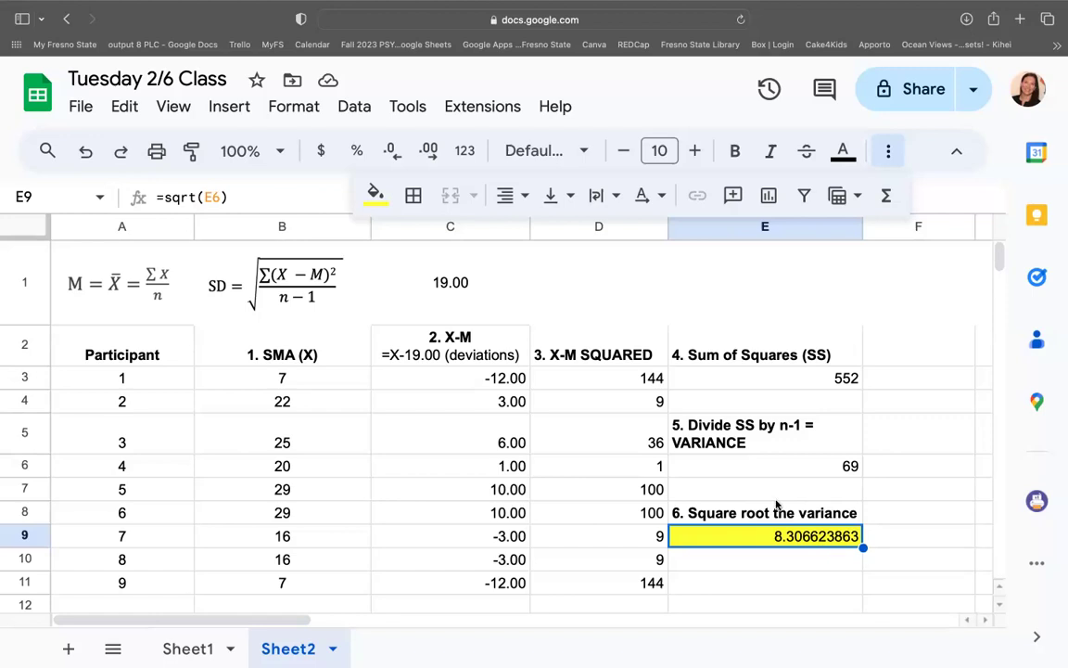
# Reduce the number format of the square root result in E9 to two decimal places.
pyautogui.click(394, 156)
pyautogui.click(393, 154)
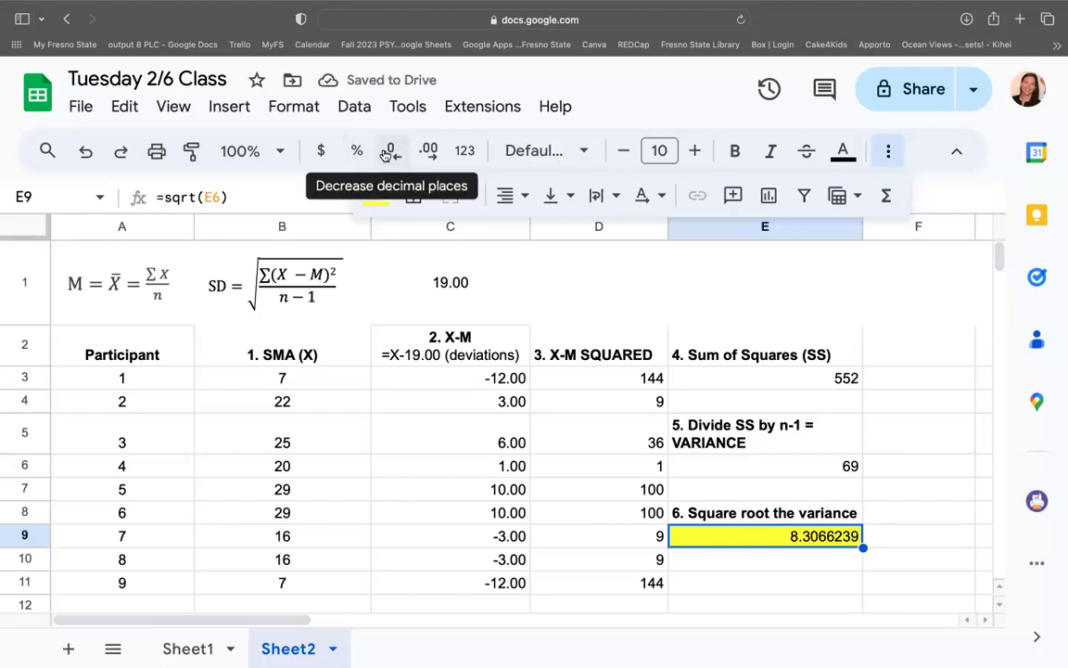
pyautogui.click(392, 154)
pyautogui.click(392, 154)
pyautogui.click(392, 154)
pyautogui.click(392, 154)
pyautogui.click(392, 154)
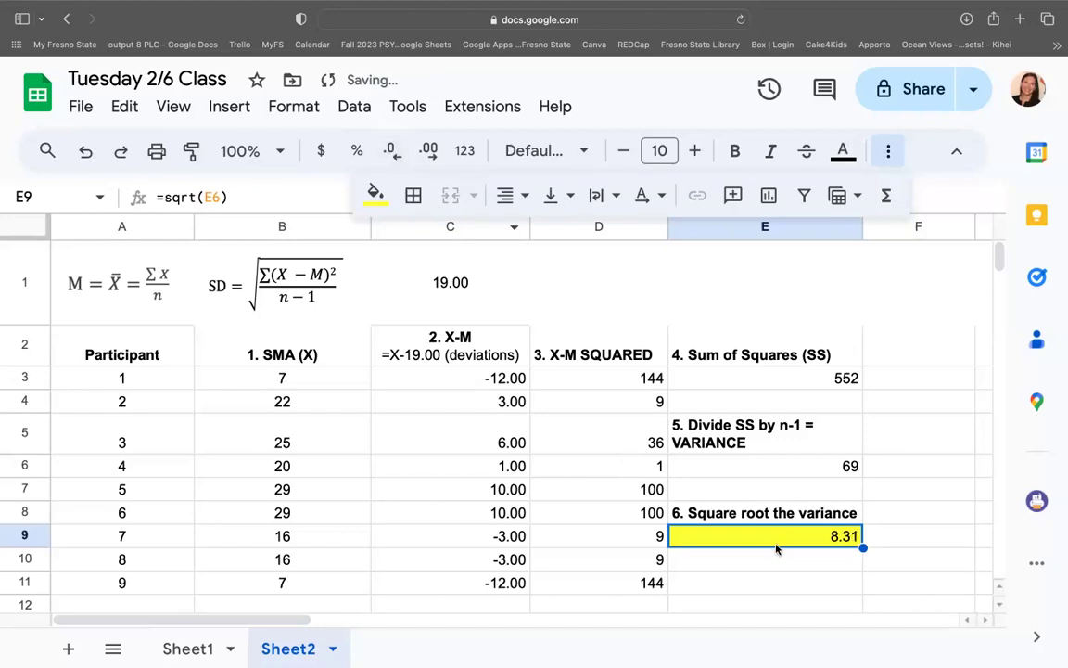
# Check the result with the built-in sample standard deviation by entering =stdev.s(B3:B11) in E11.
pyautogui.click(805, 567)
pyautogui.click(754, 584)
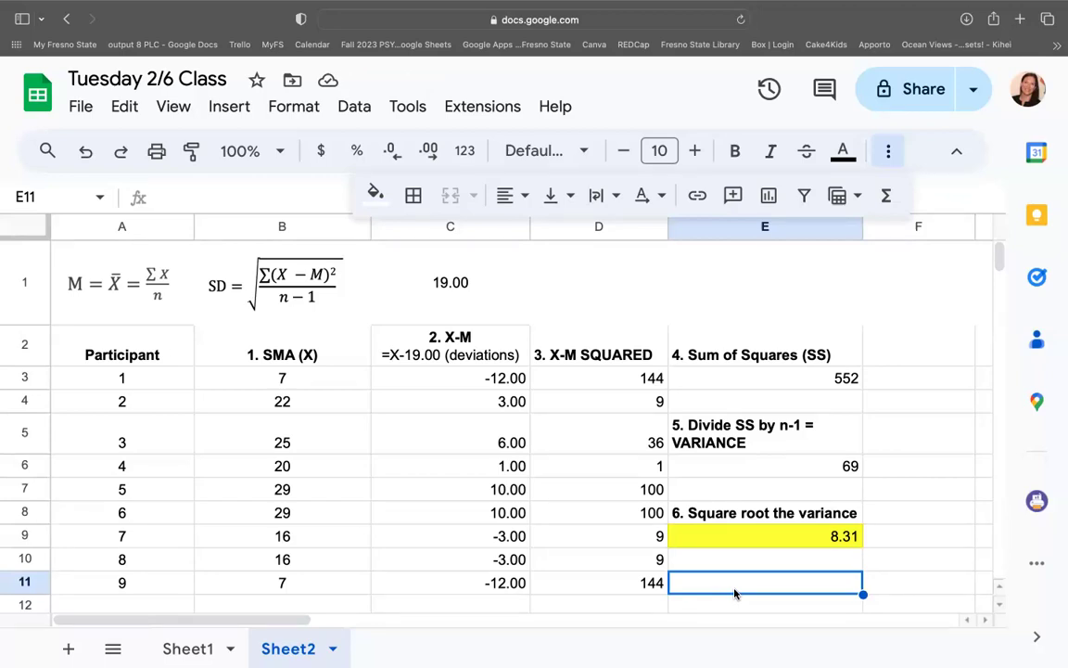
pyautogui.write('=')
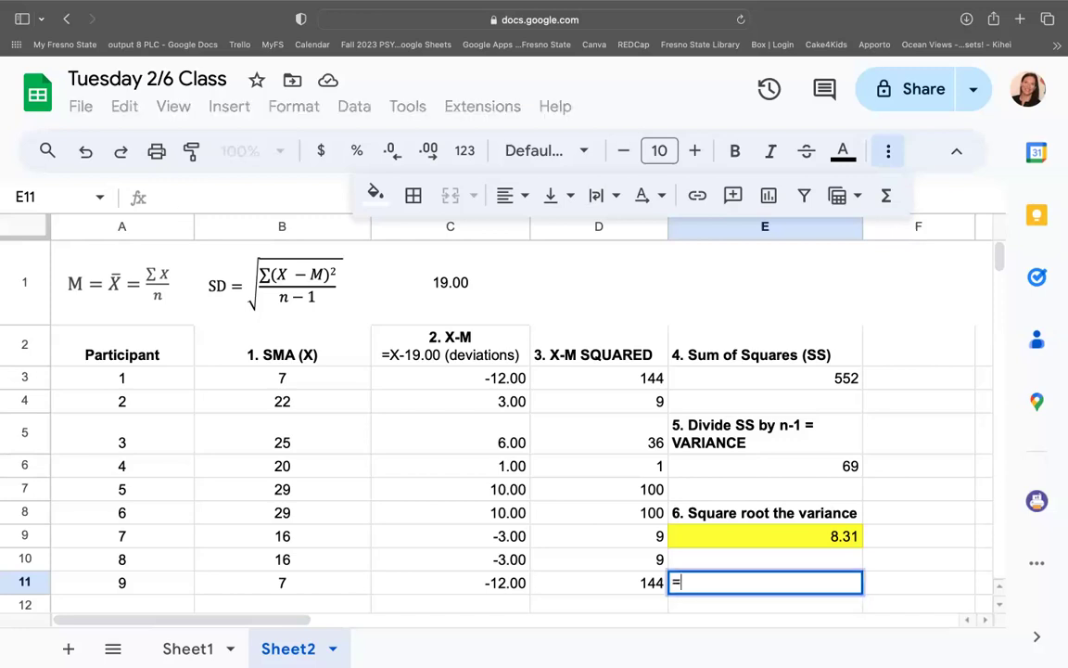
pyautogui.write('s')
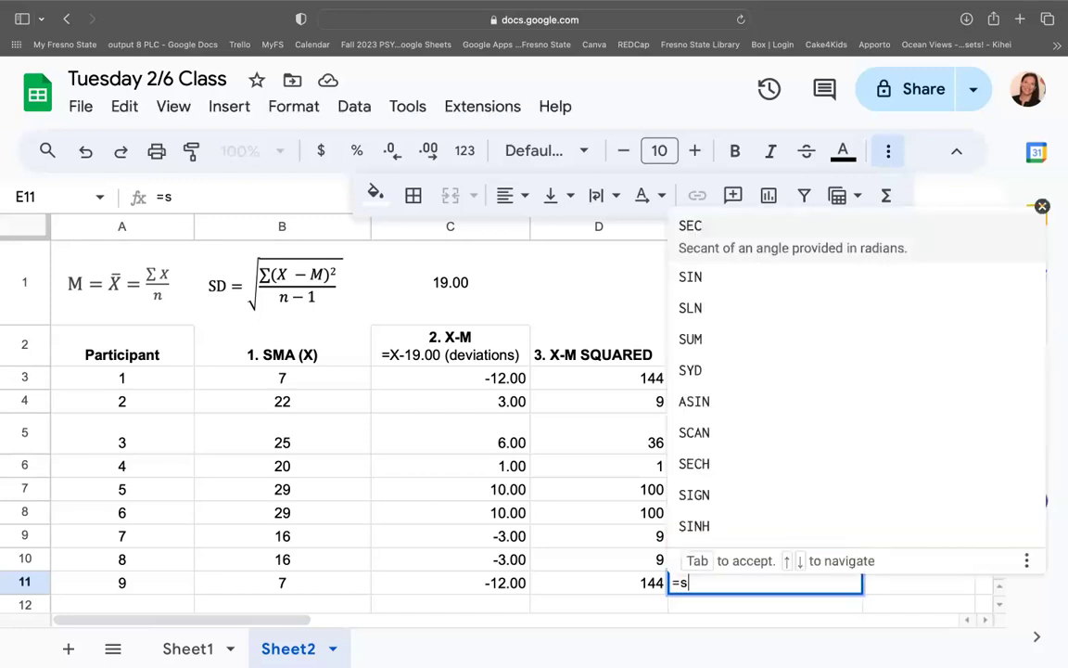
pyautogui.press('BackSpace')
pyautogui.write('stde')
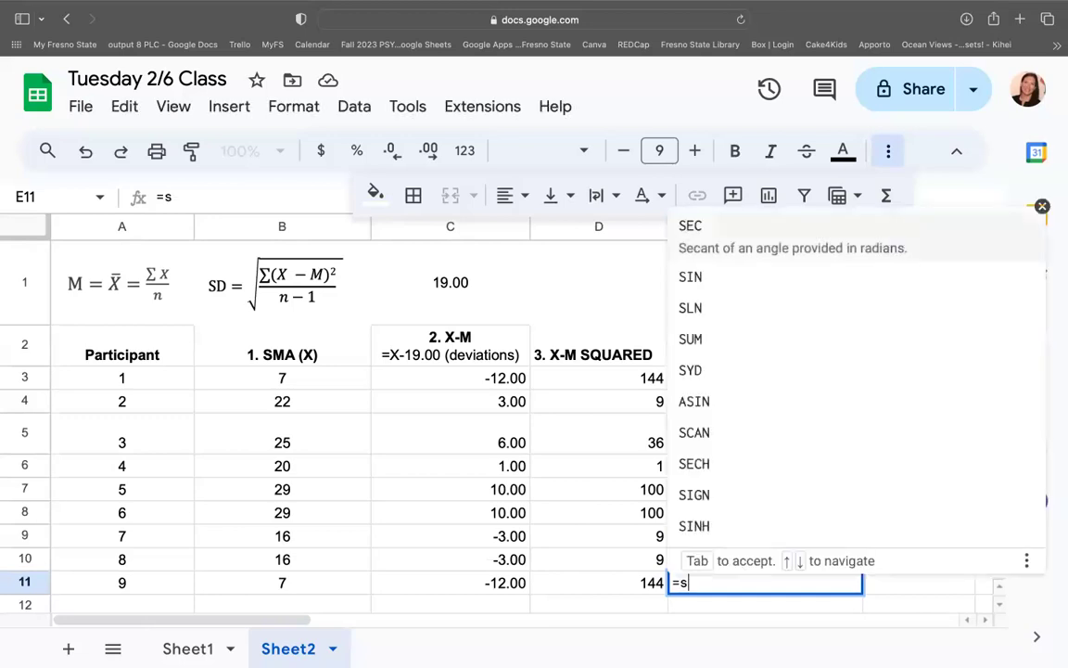
pyautogui.write('v')
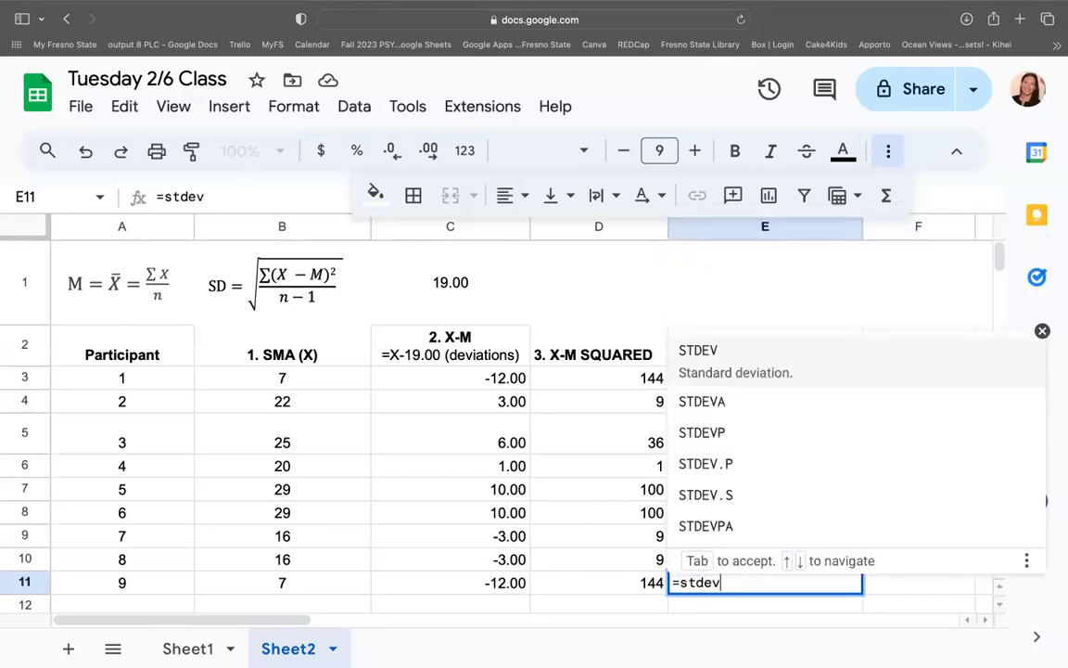
pyautogui.write('.s')
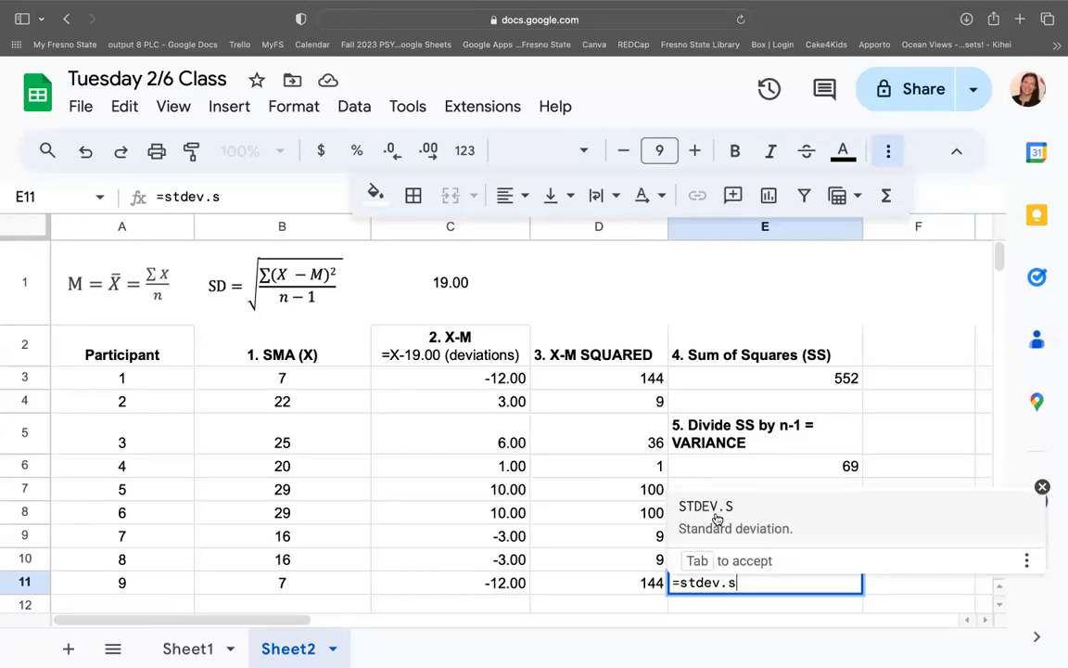
pyautogui.write('(')
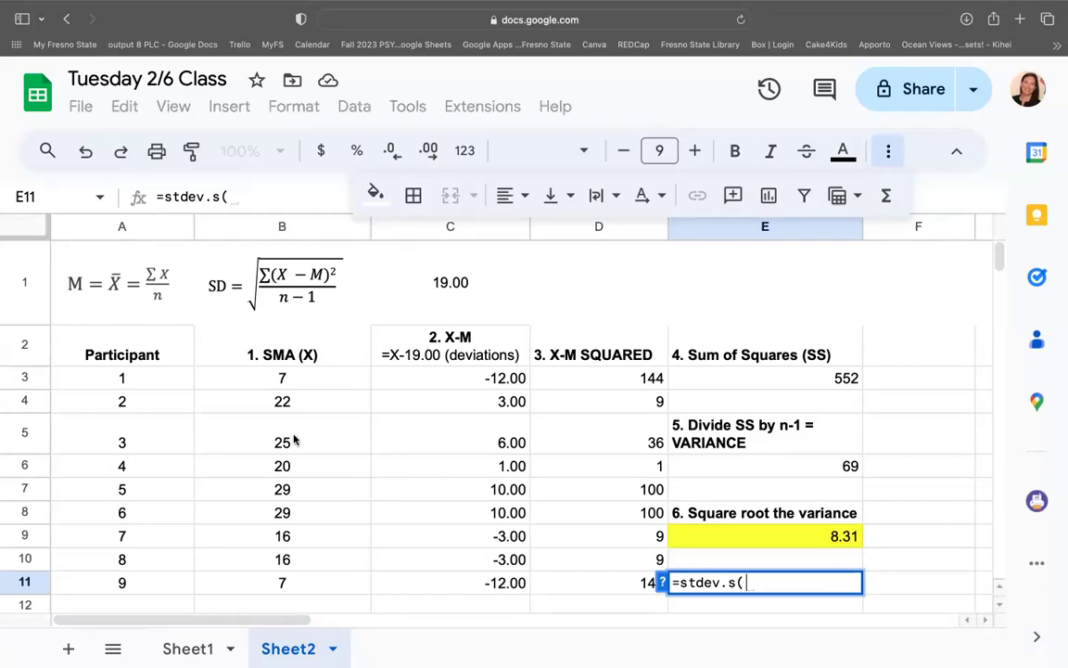
pyautogui.click(304, 378)
pyautogui.moveTo(321, 422); pyautogui.dragTo(374, 584)
pyautogui.write(')')
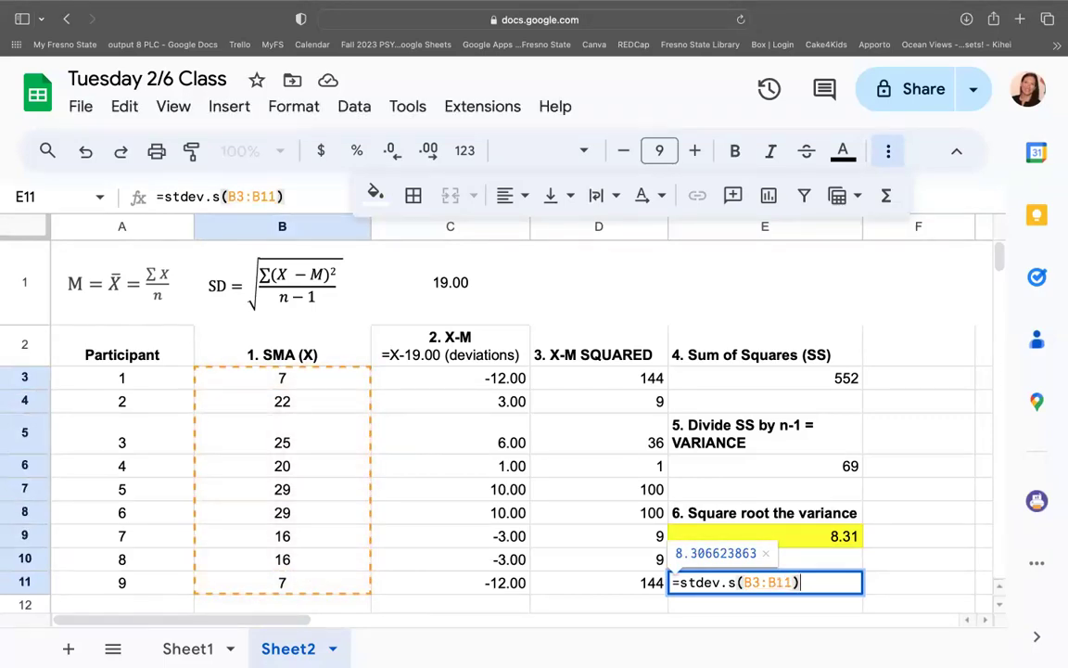
pyautogui.press('Return')
# Show the built-in standard deviation result in E11 with two decimal places.
pyautogui.click(779, 502)
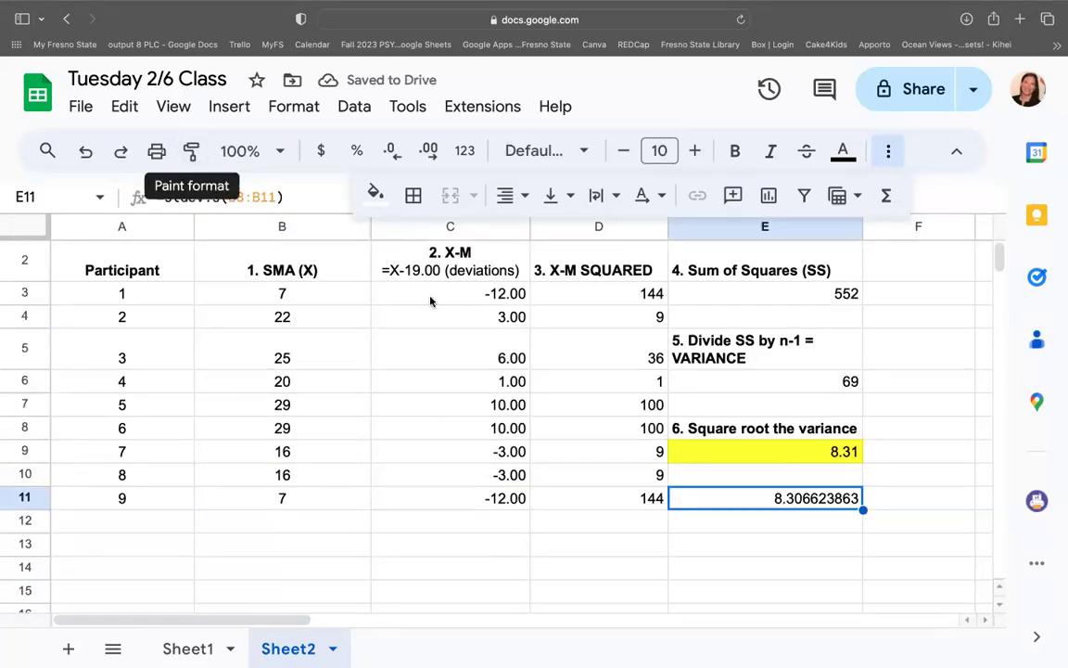
pyautogui.scroll(2, 488, 369)
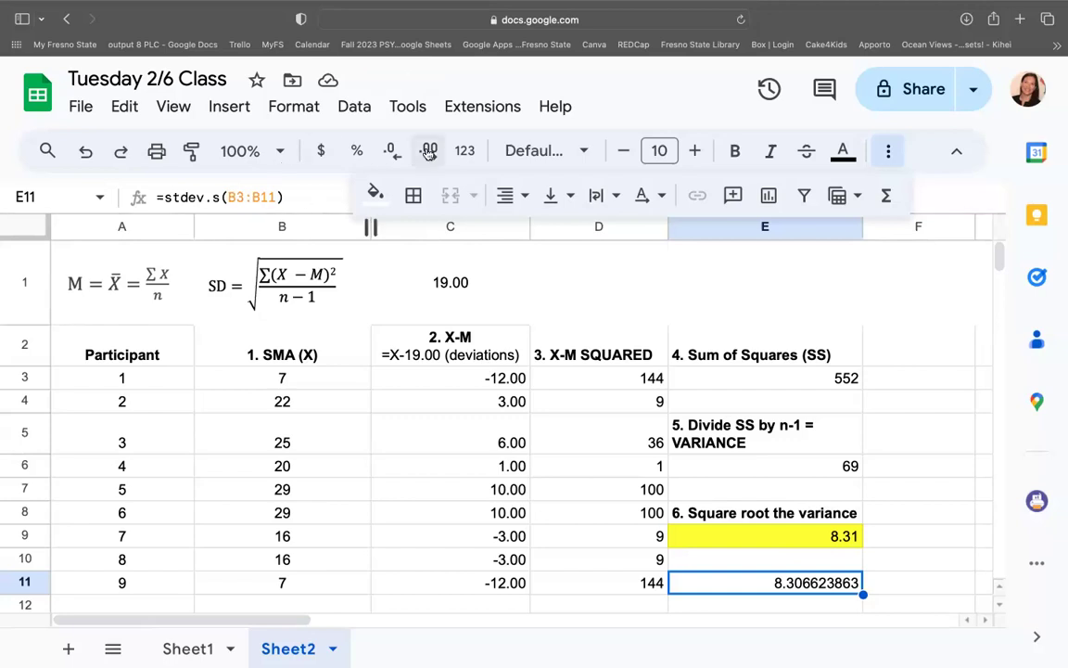
pyautogui.click(392, 152)
pyautogui.click(393, 153)
pyautogui.click(392, 152)
pyautogui.click(392, 152)
pyautogui.click(393, 152)
pyautogui.click(392, 152)
pyautogui.click(392, 152)
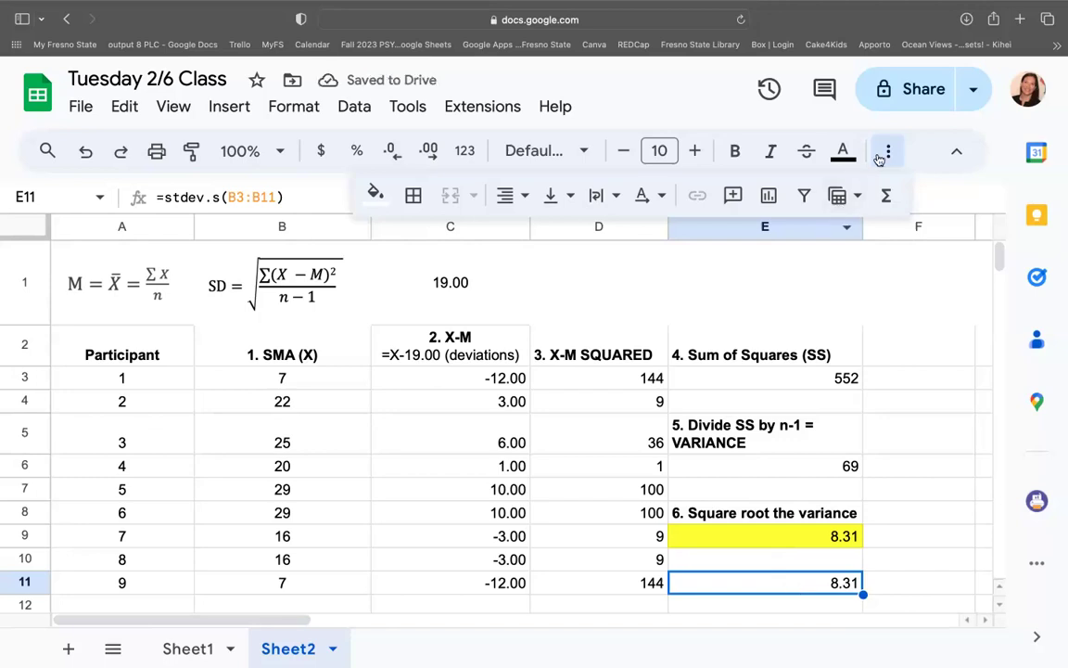
pyautogui.click(882, 584)
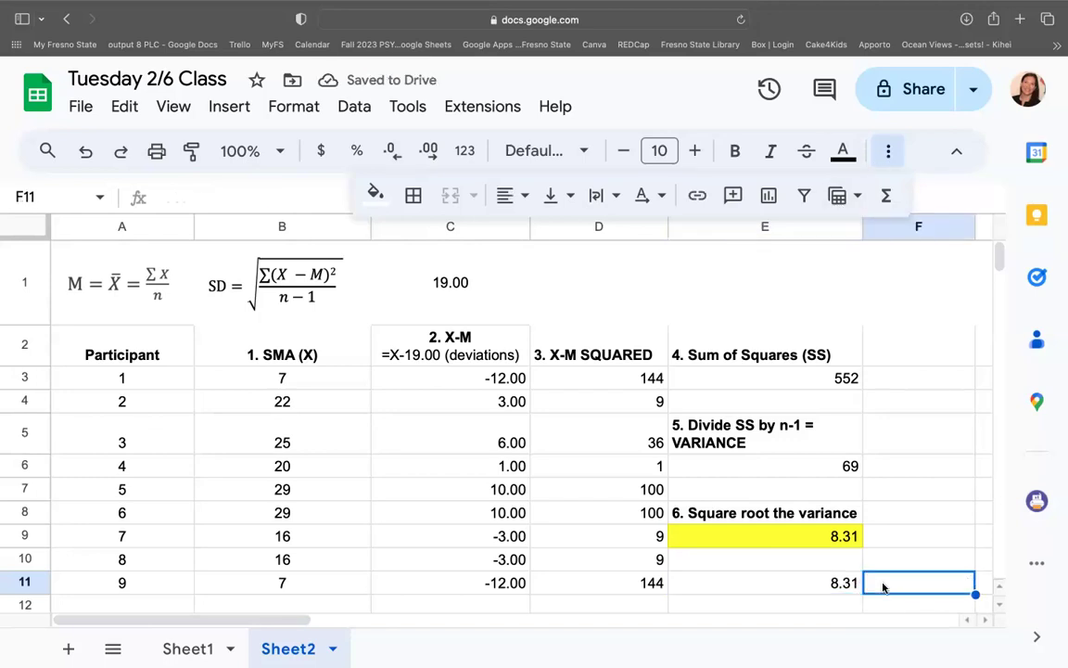
pyautogui.moveTo(92, 334); pyautogui.dragTo(692, 587)
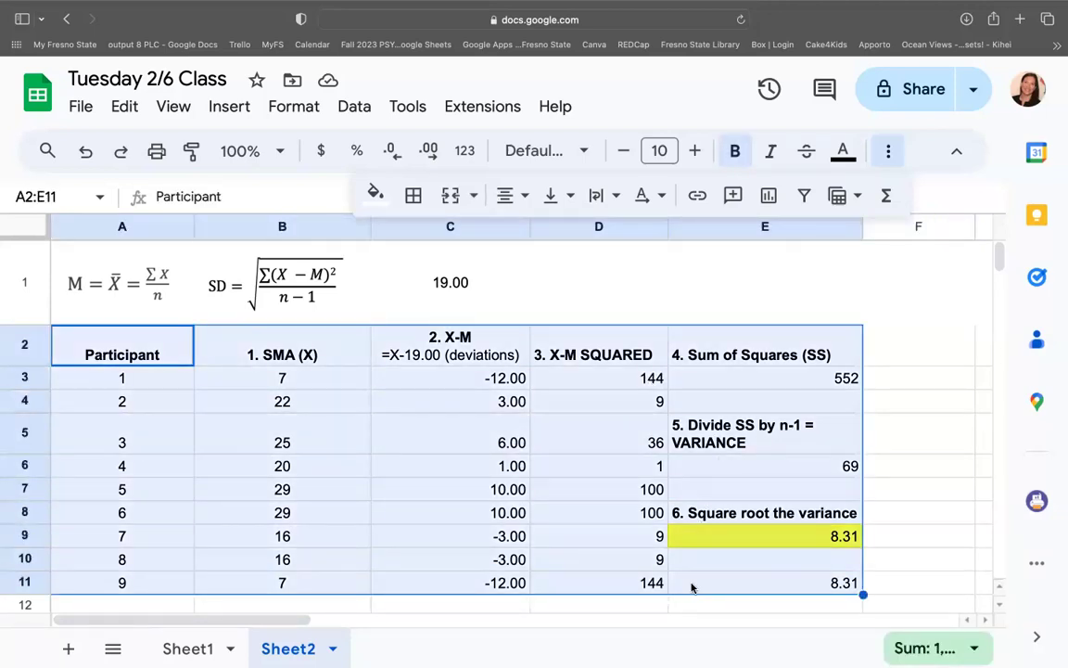
pyautogui.click(771, 583)
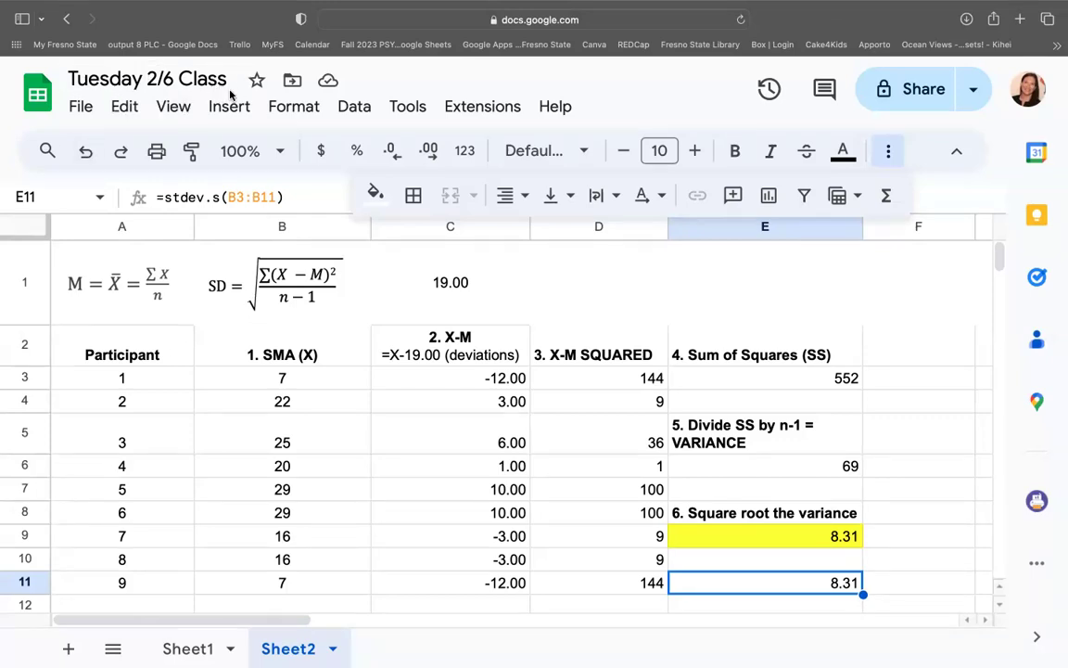
pyautogui.click(578, 441)
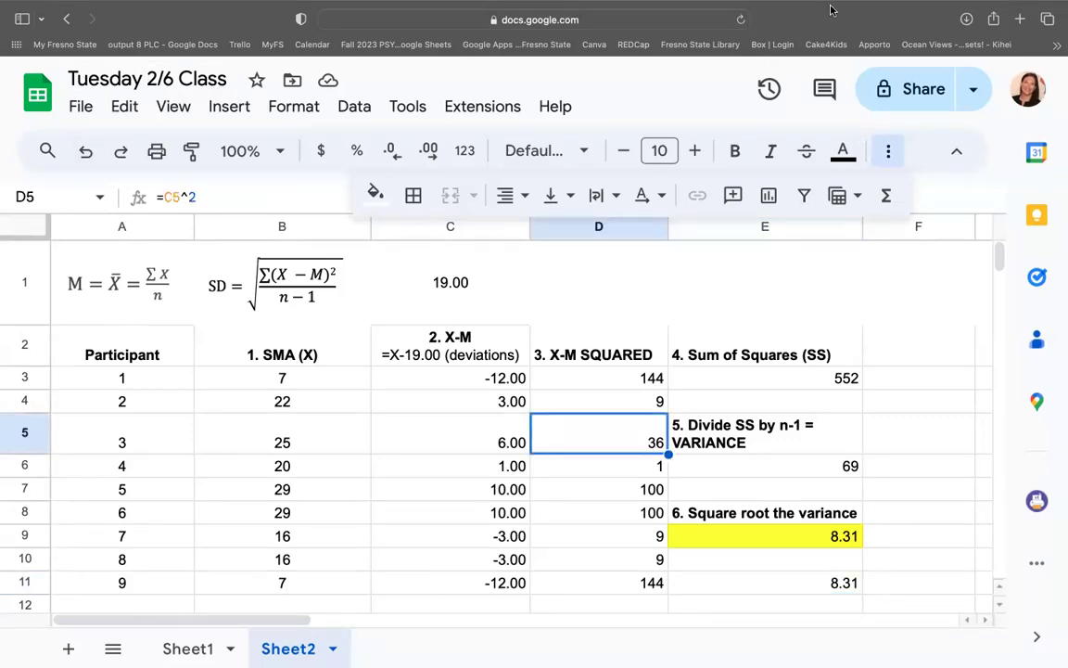